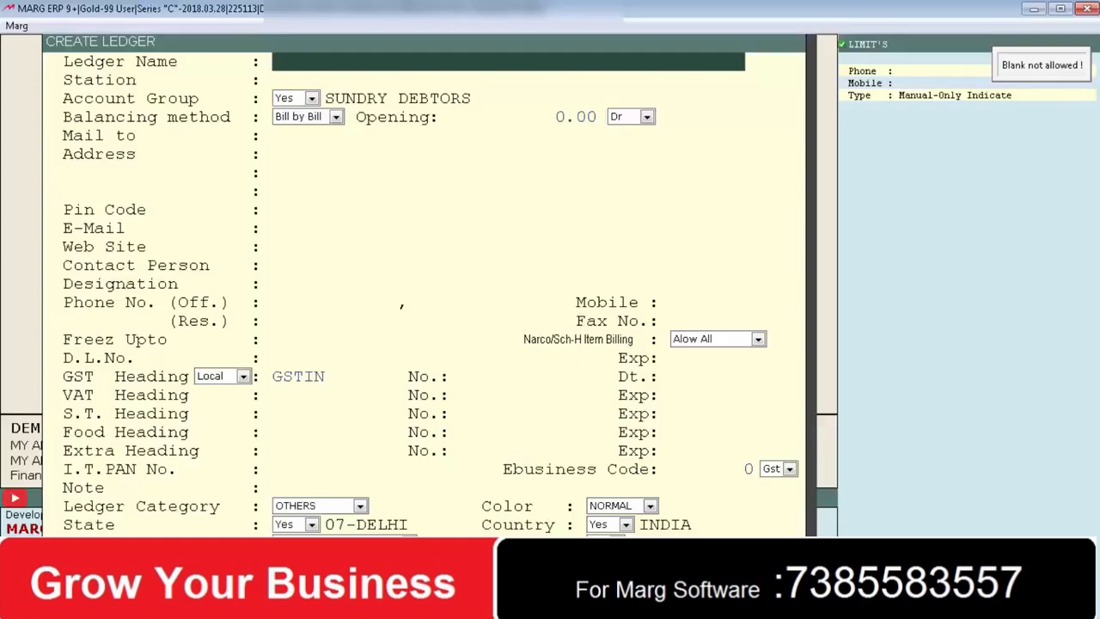
- Enter OM DISTRIBUTORS as the ledger name and FARIDABAD as its station
type("OM DISTRIBUTORS")
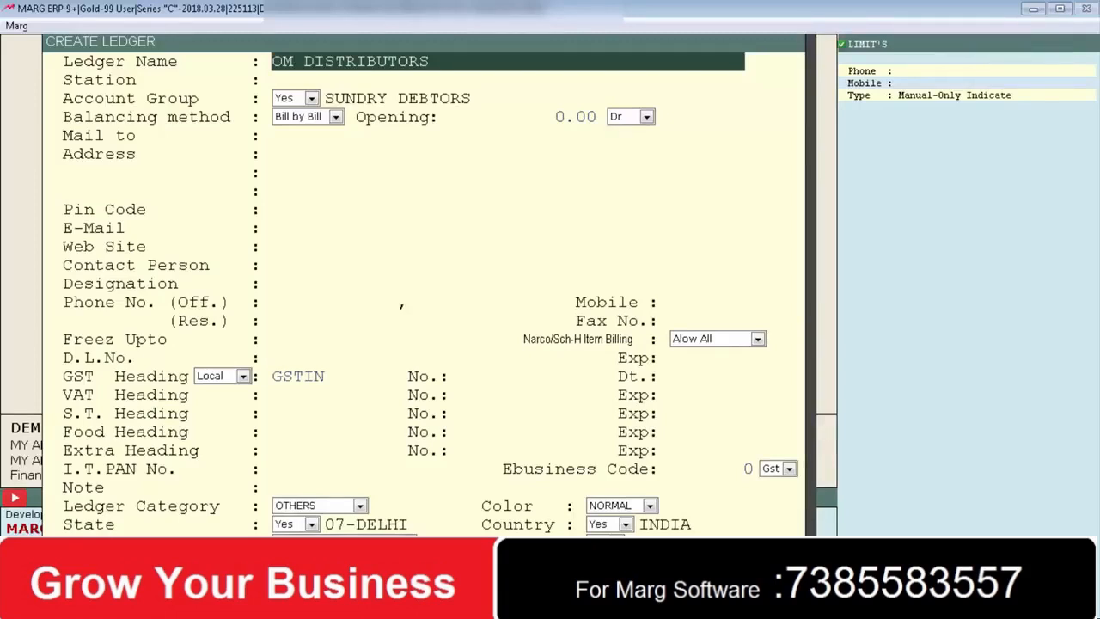
key("Return")
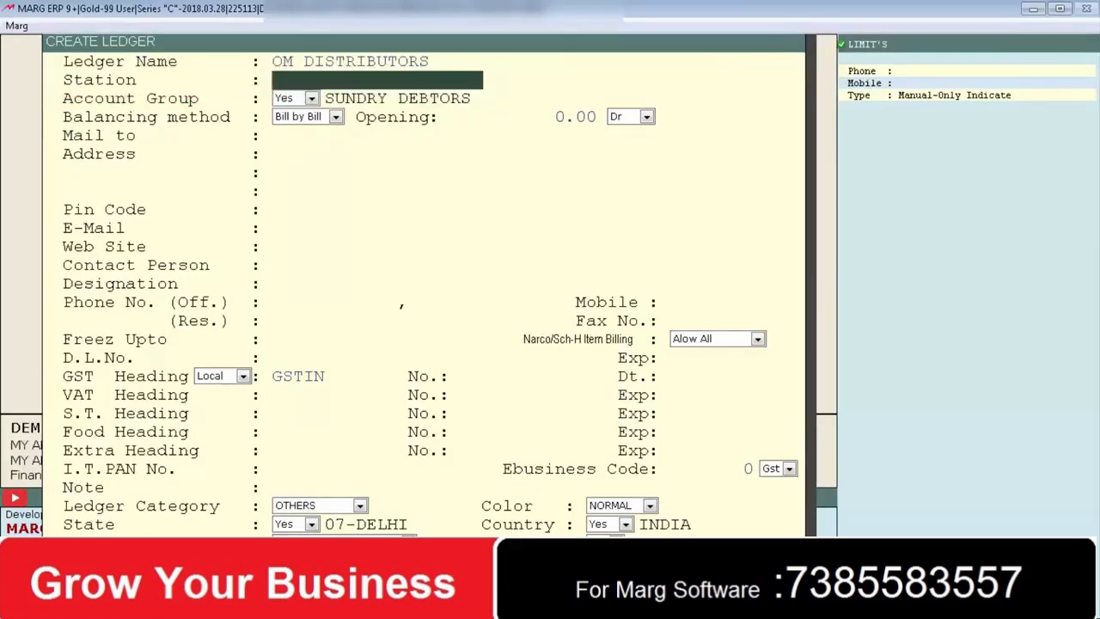
type("FARIDABAD")
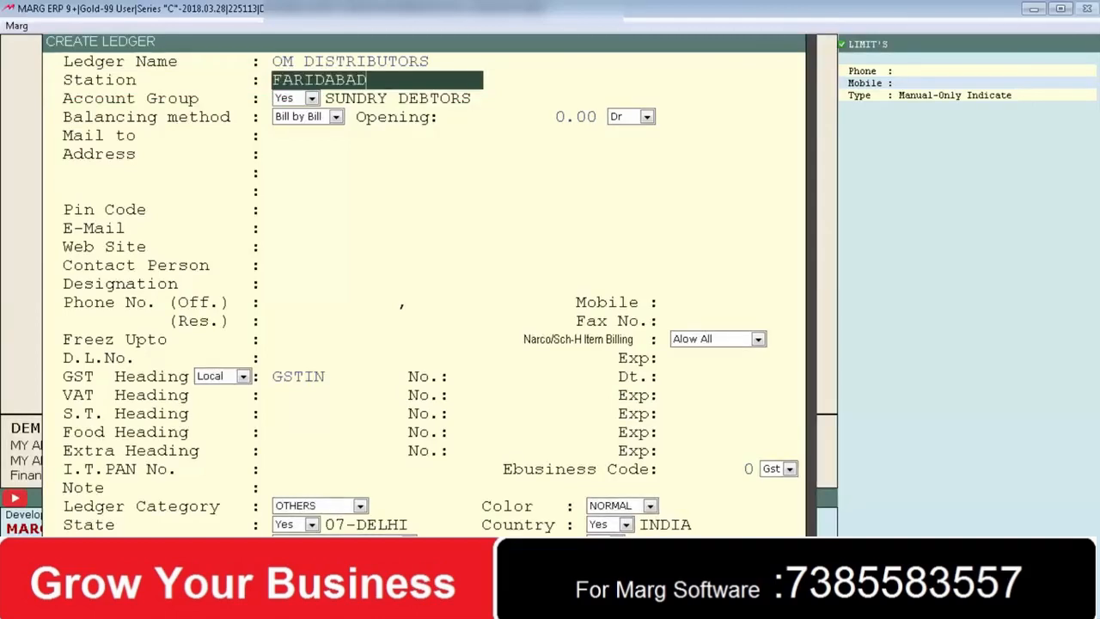
key("Return")
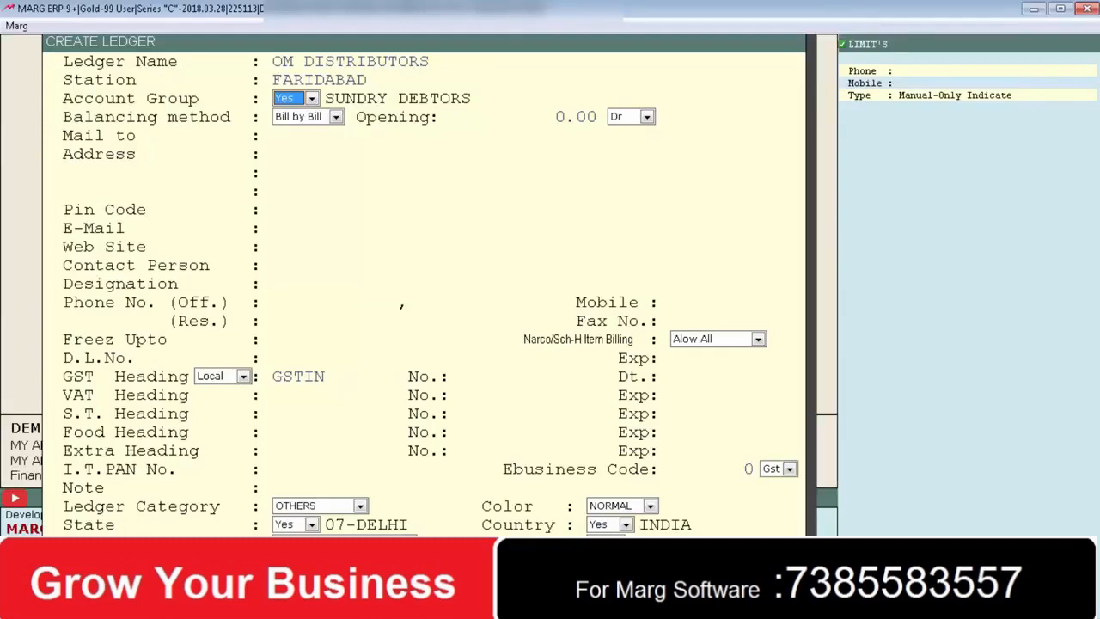
key("Return")
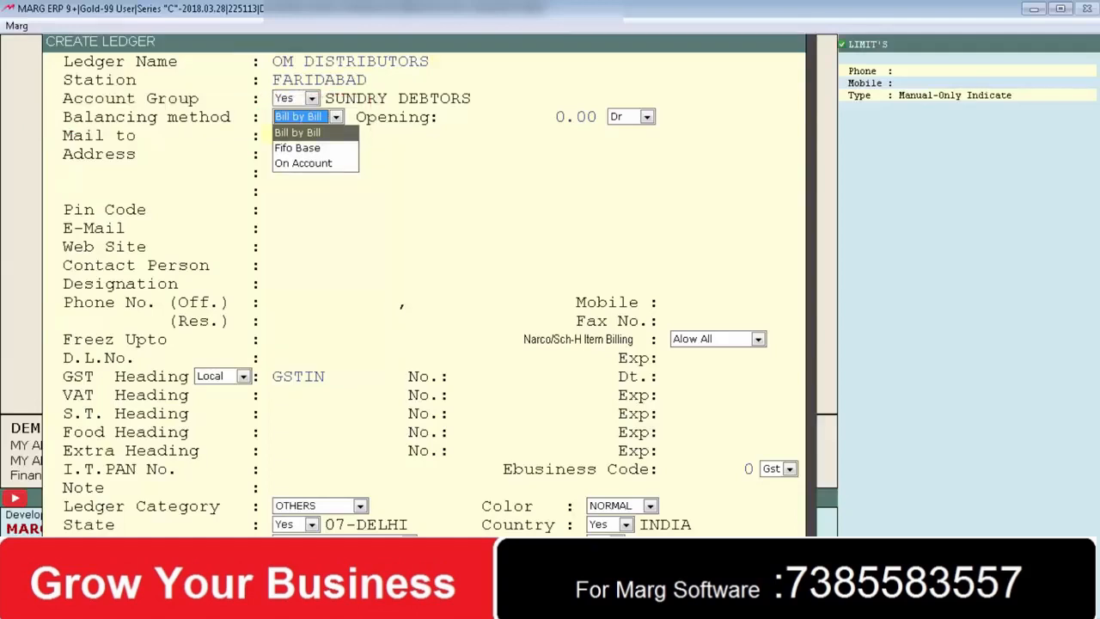
key("Down")
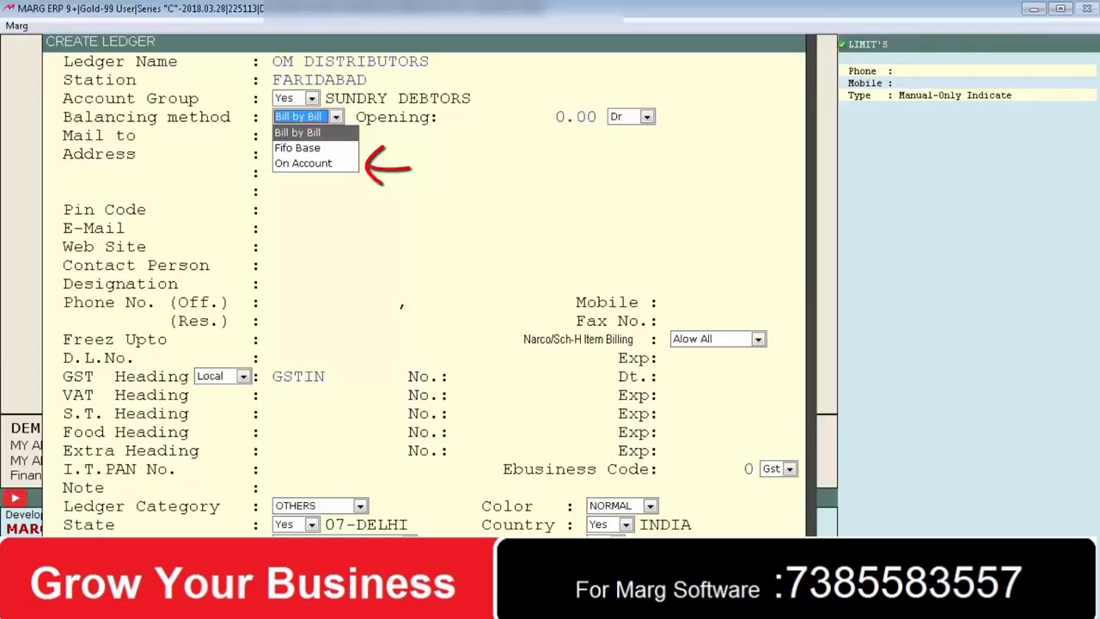
key("Return")
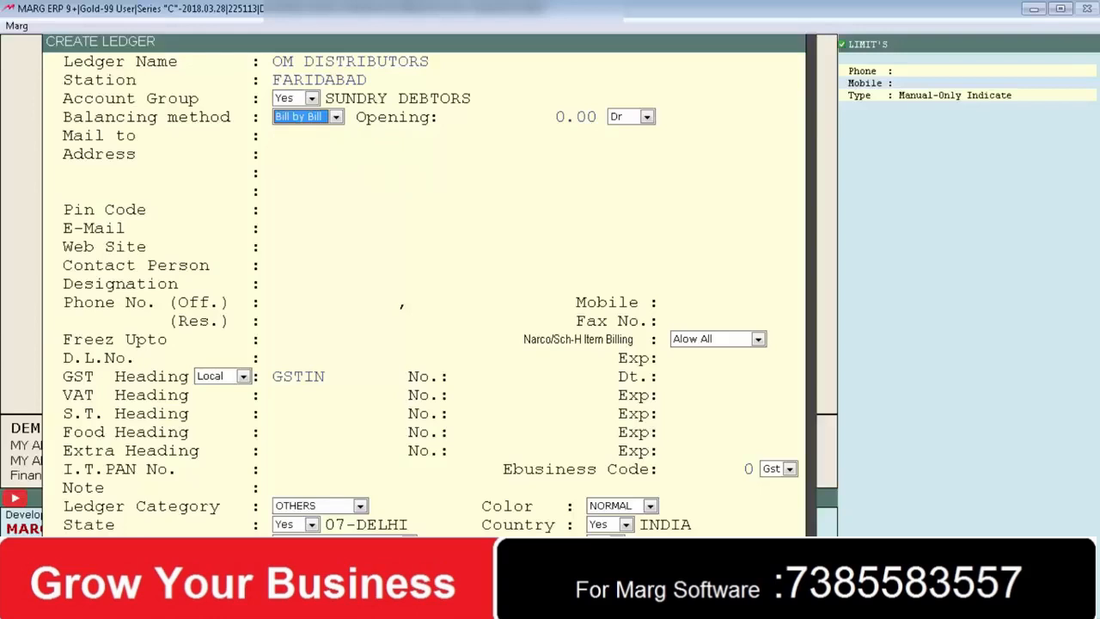
key("Return")
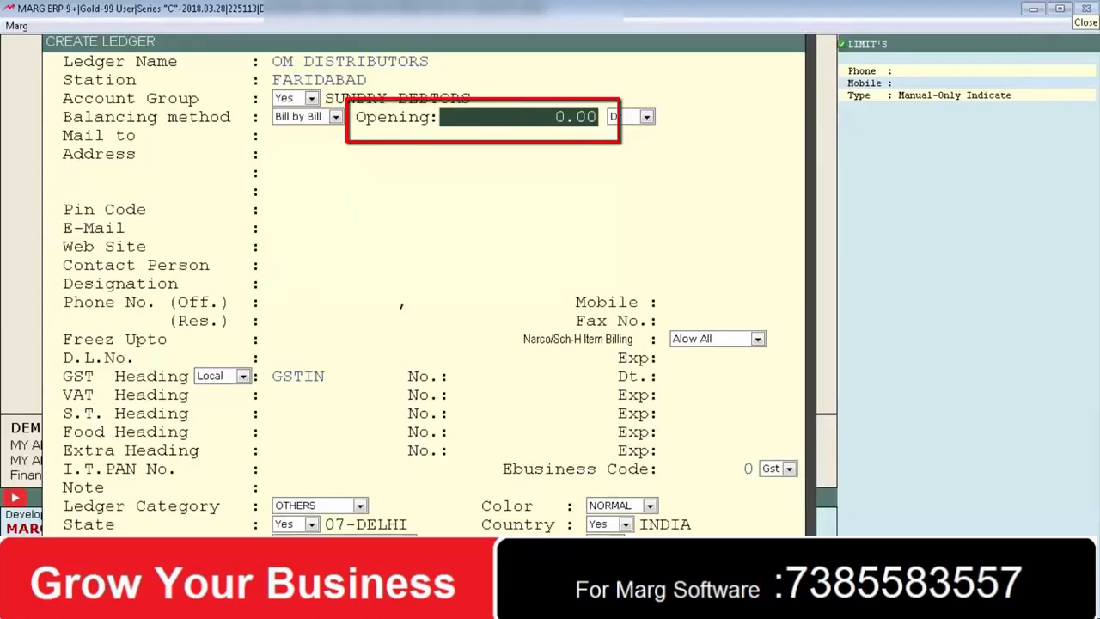
- Accept the 0.00 opening balance as Debit, leaving Mail to as OM DISTRIBUTORS
key("Return")
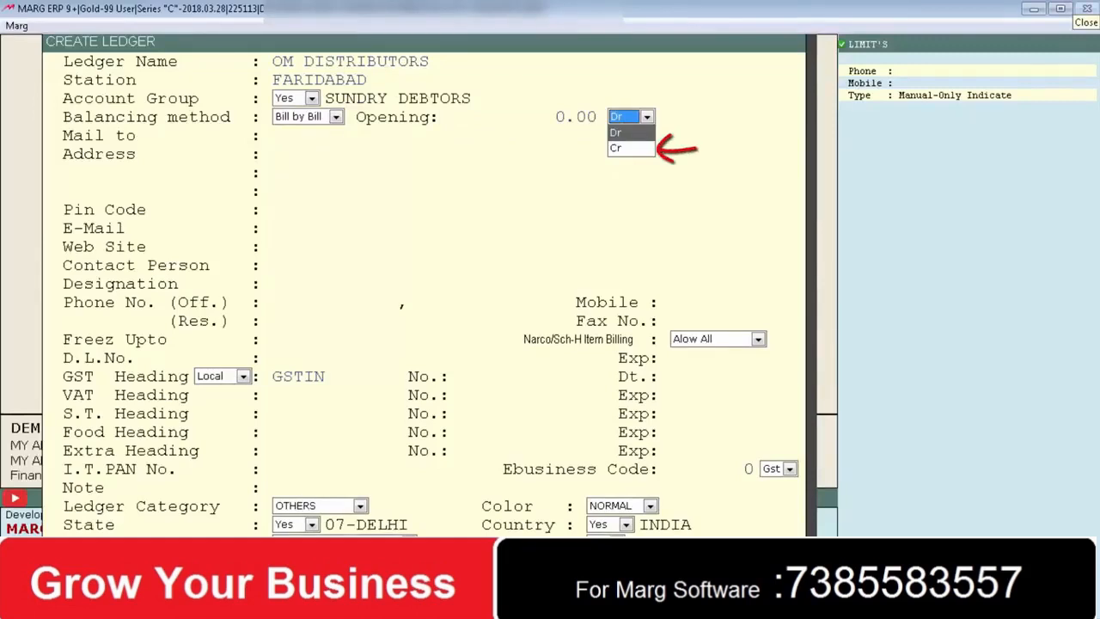
key("Return")
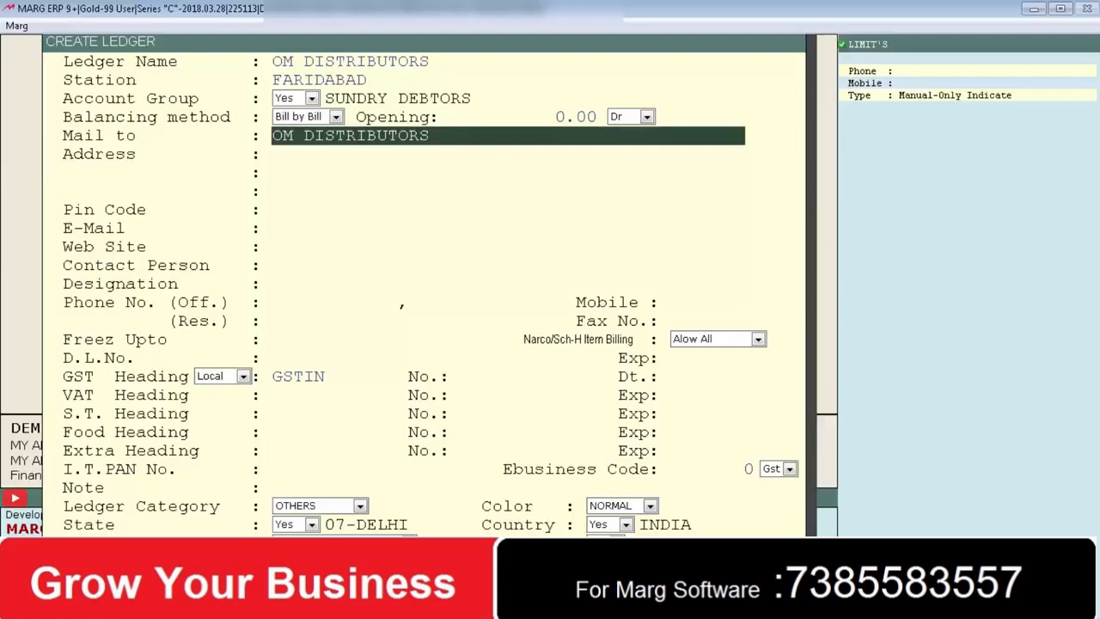
key("Return")
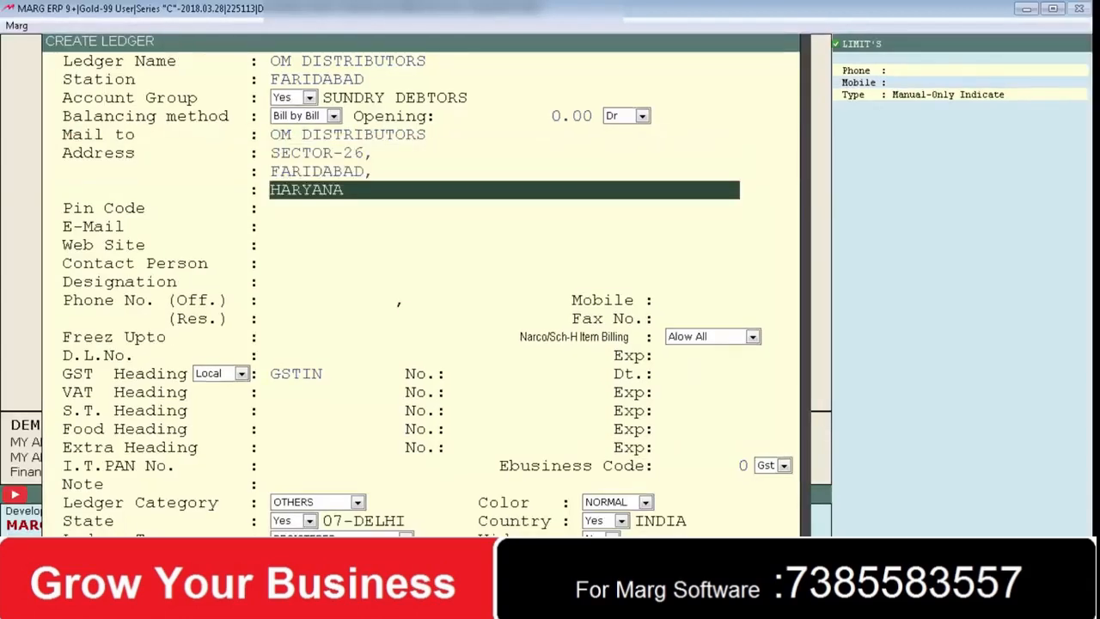
key("Return")
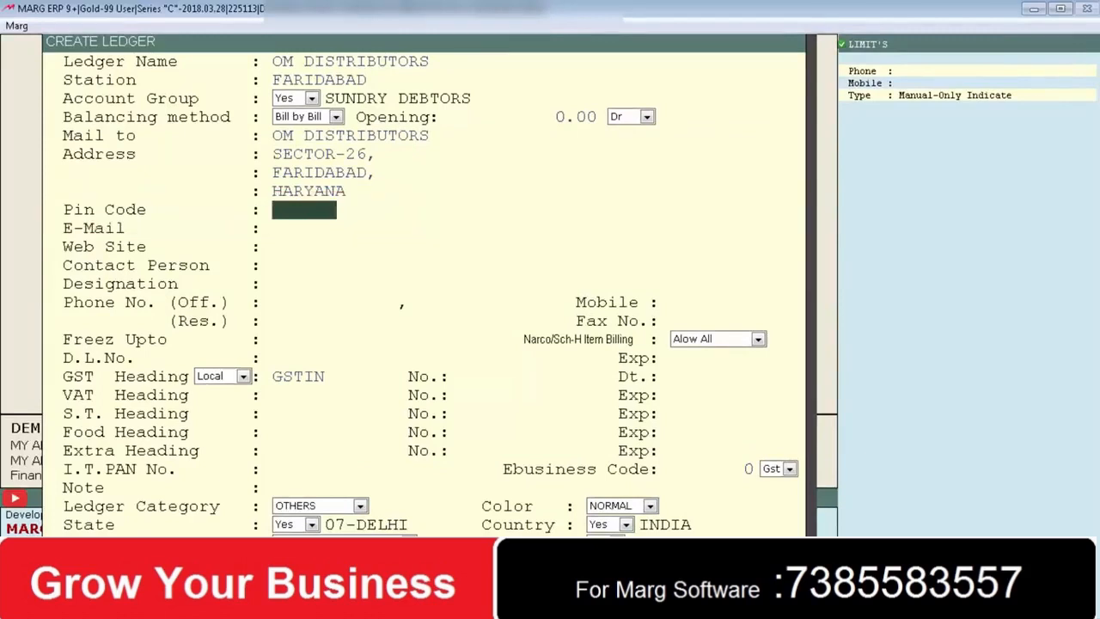
type("110056")
key("Return")
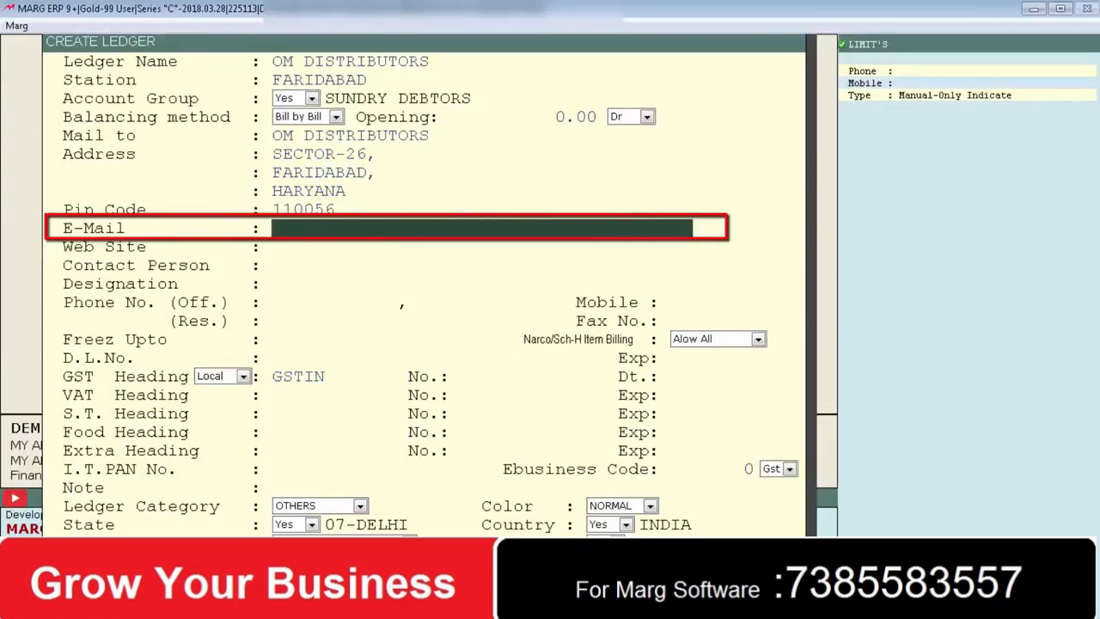
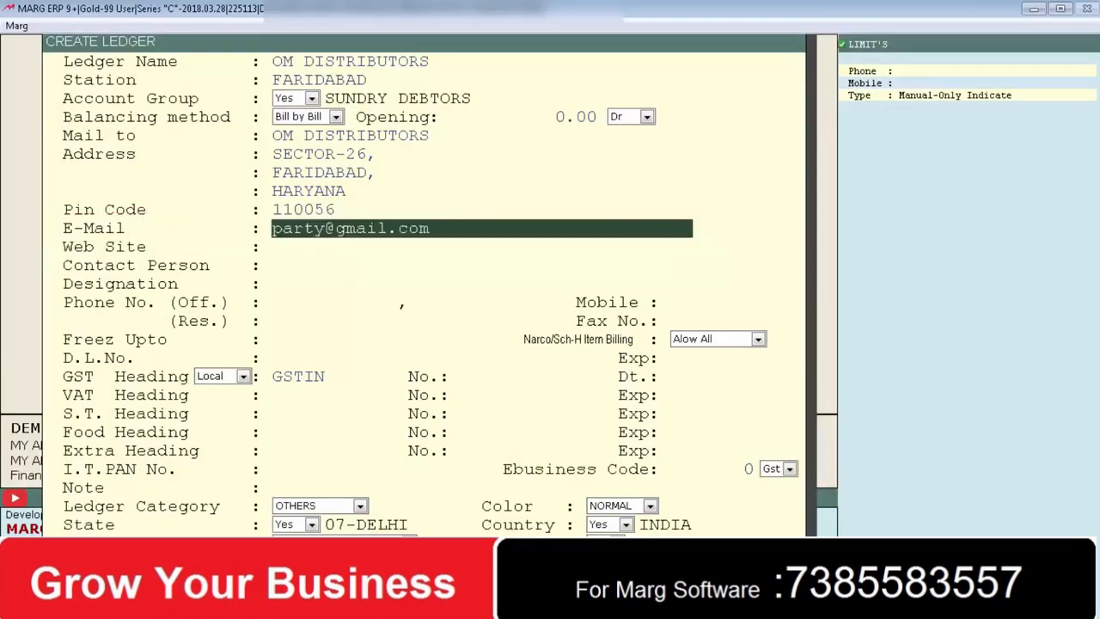
key("Return")
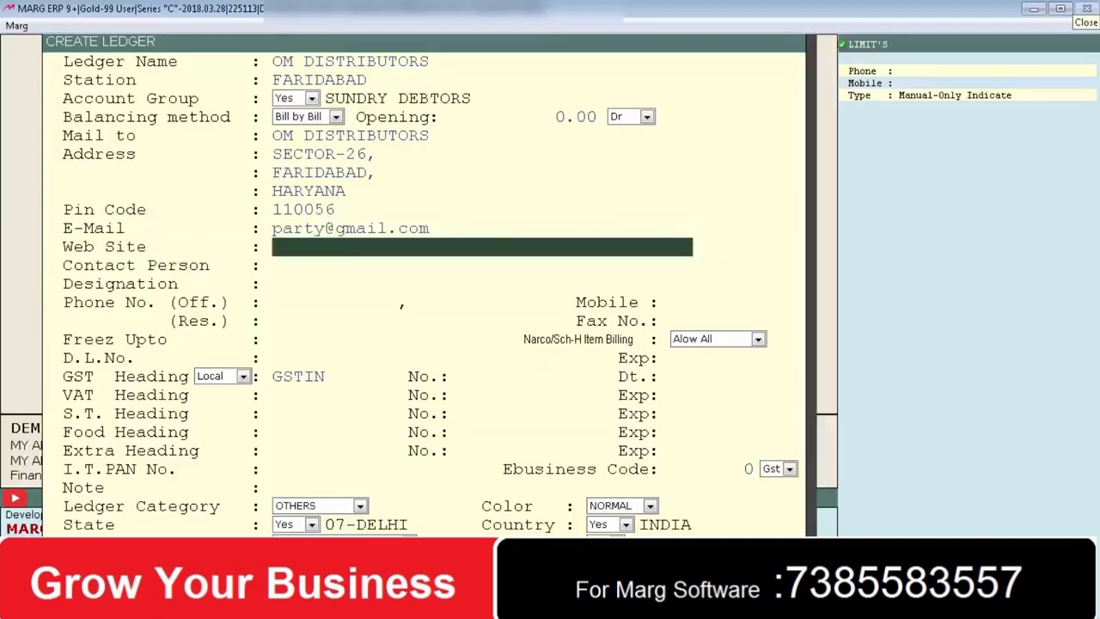
type("www.party.com")
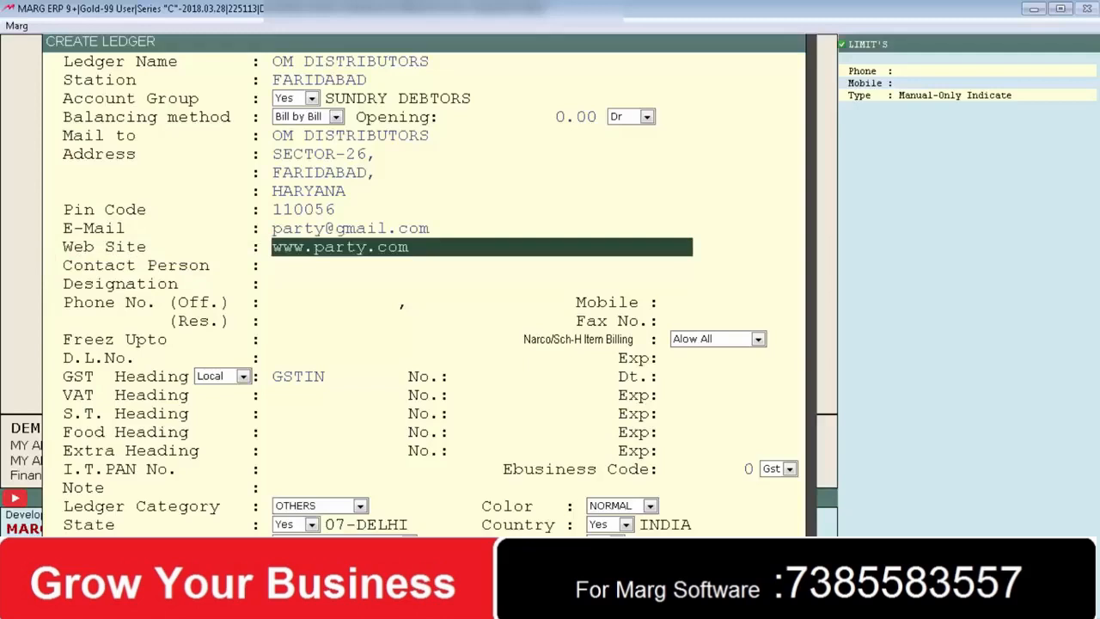
key("Return")
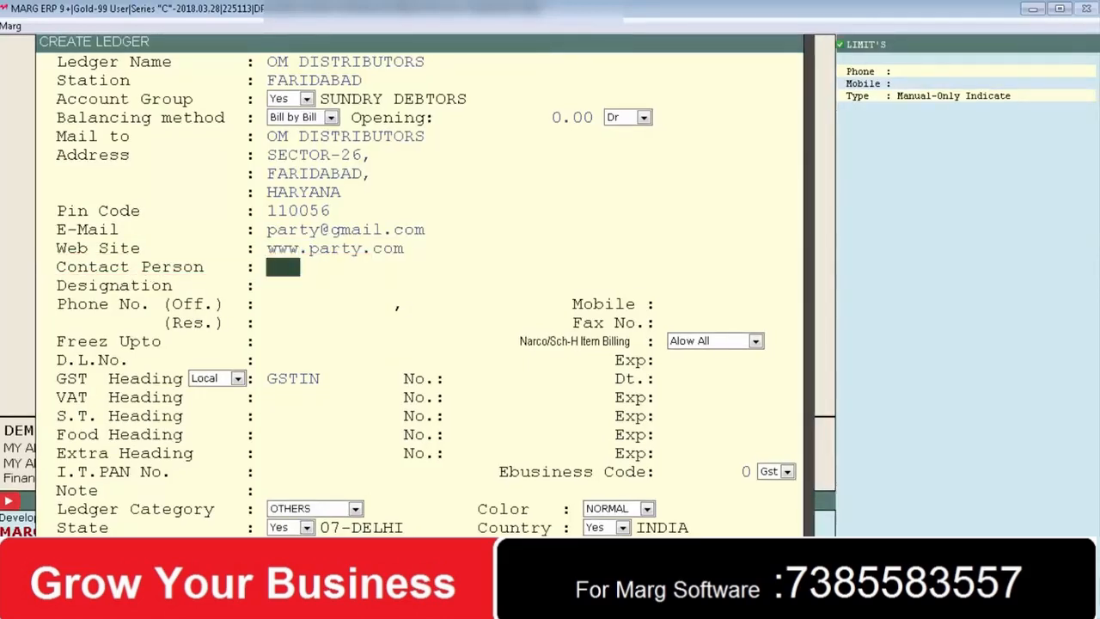
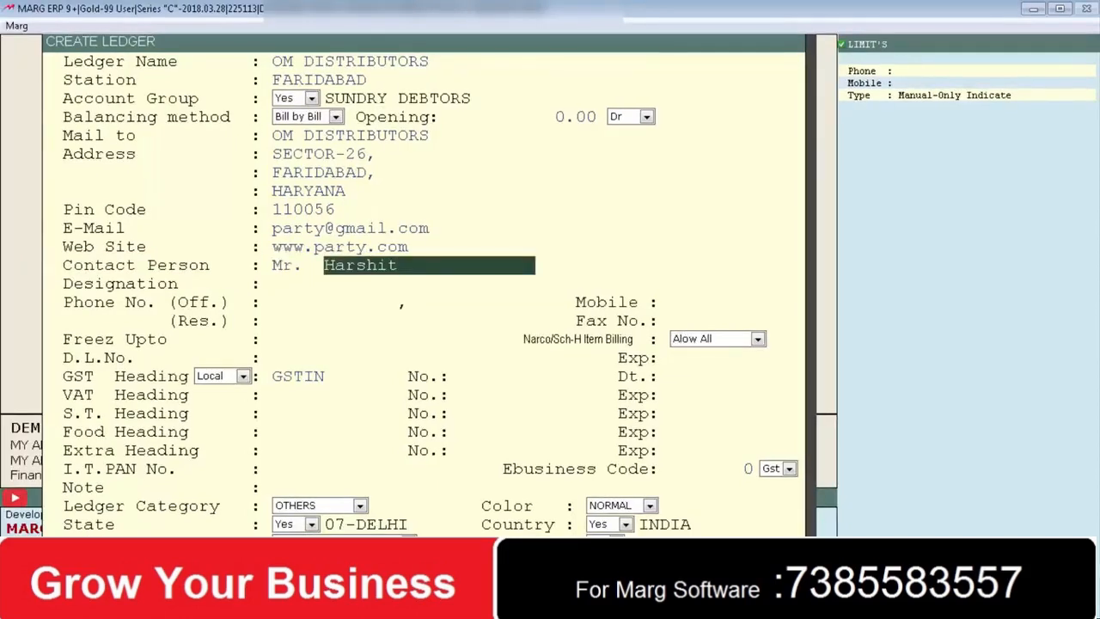
- Enter the contact person's full name with designation Manager
key("Return")
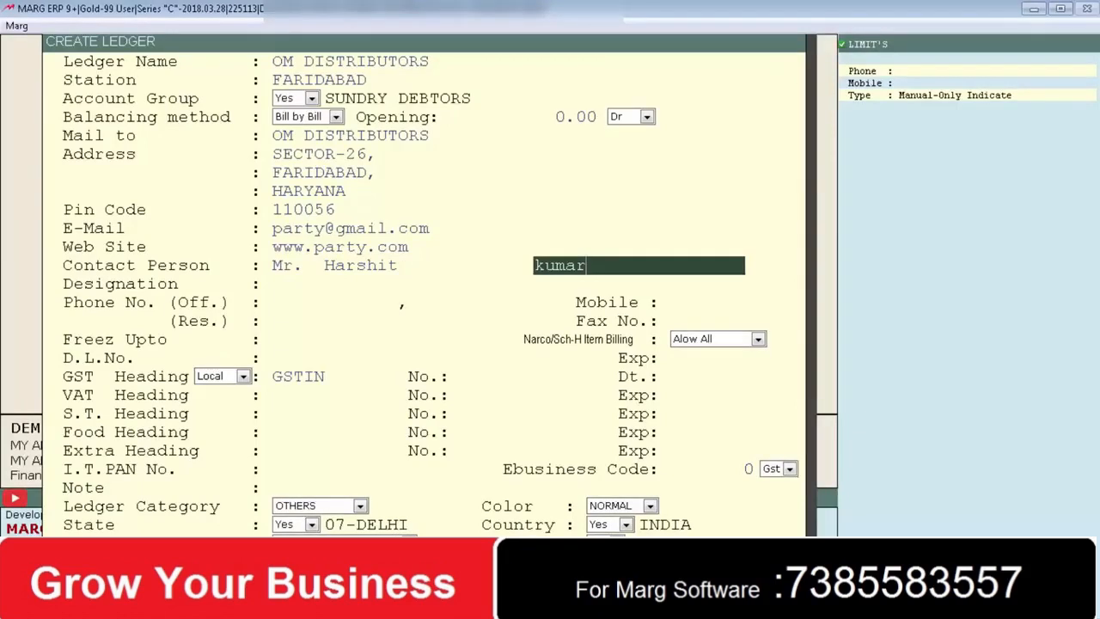
key("Return")
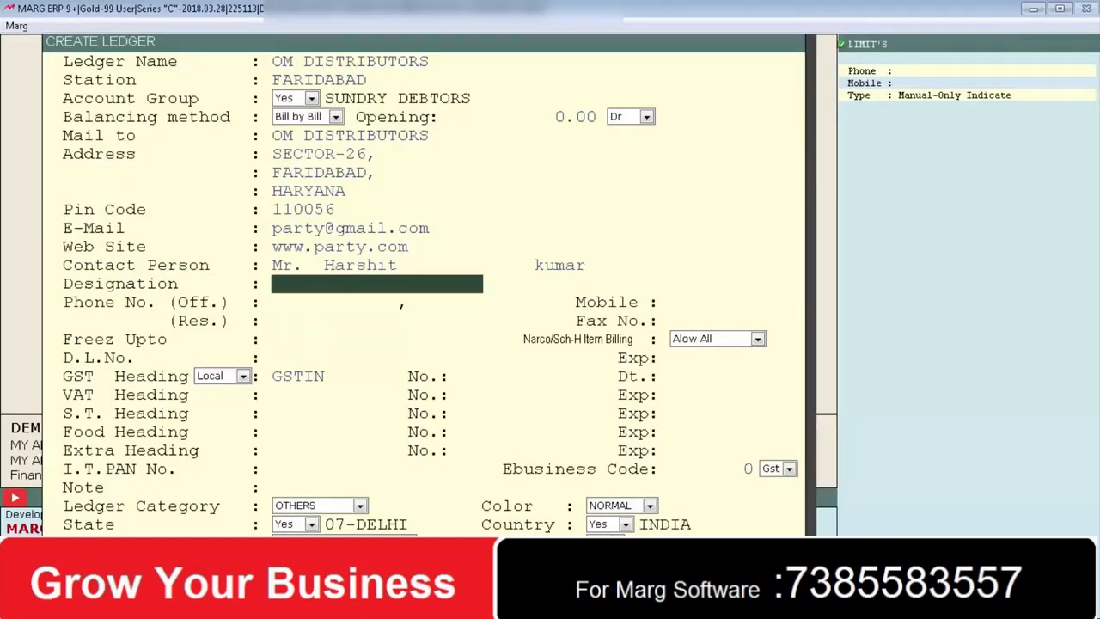
type("Proprietor")
type("Manager")
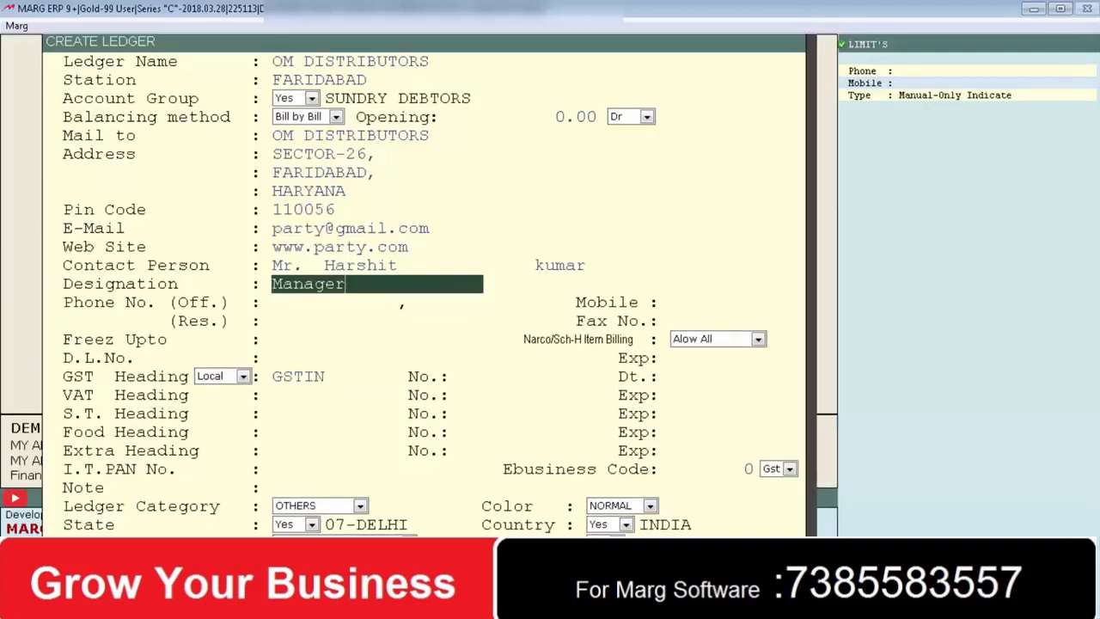
key("Return")
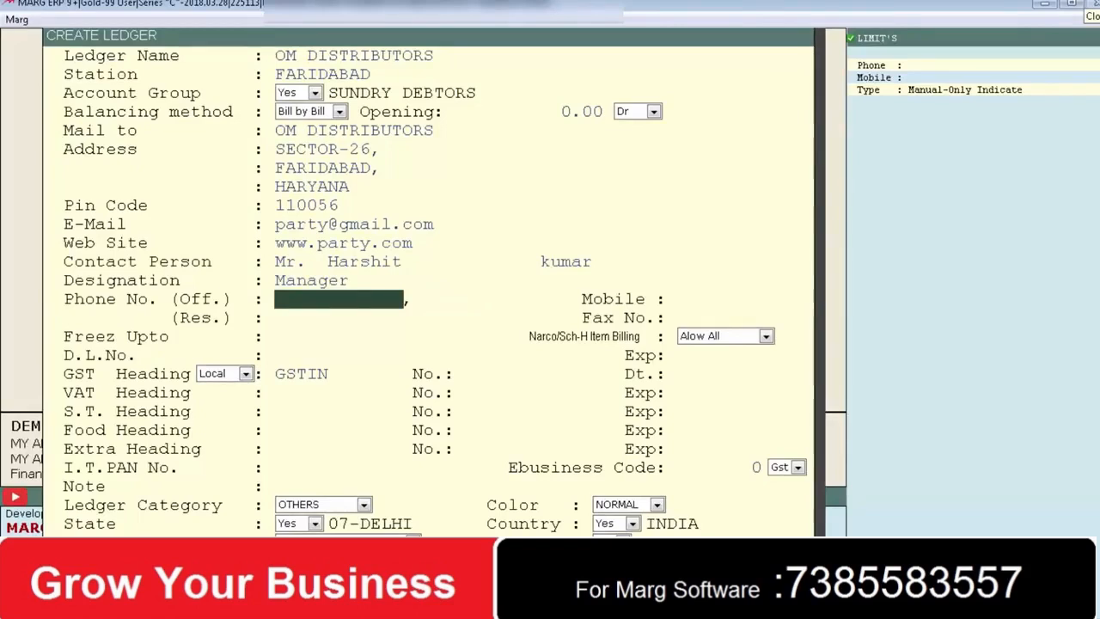
- Fill in two office phone numbers, the mobile and residence phone, leaving fax blank
type("XXXXXX12")
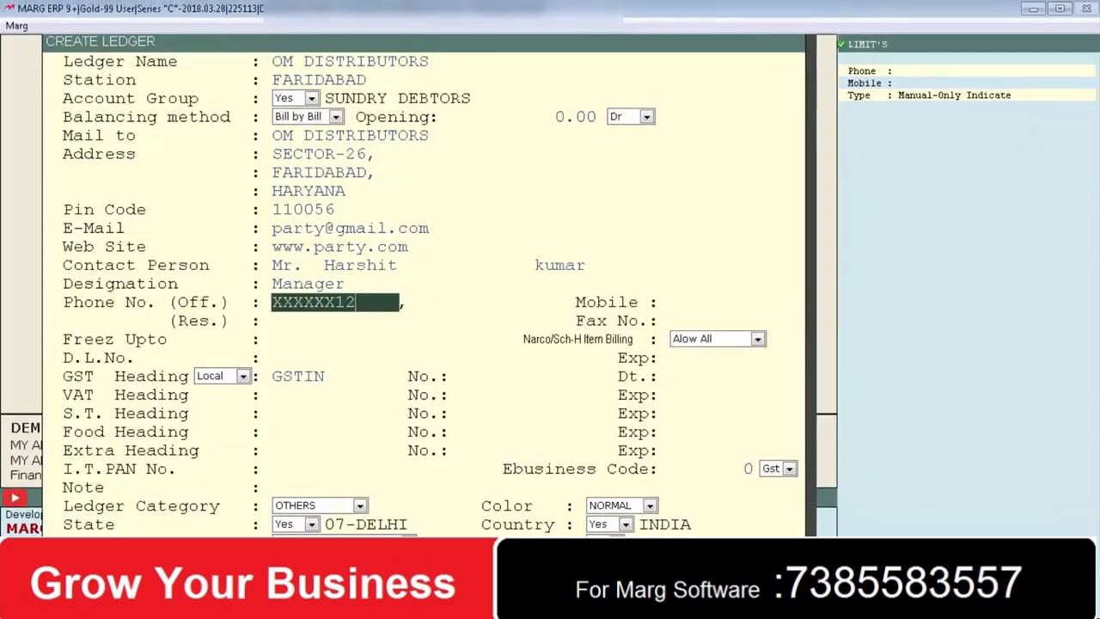
key("Return")
type("XXXXXX23")
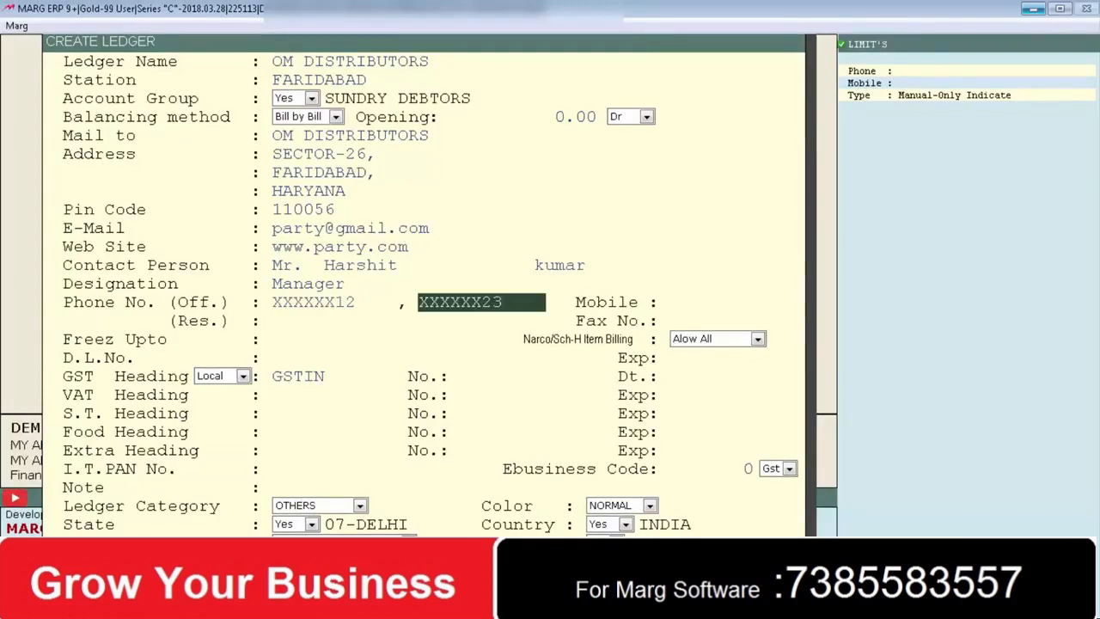
key("Return")
type("9999999999")
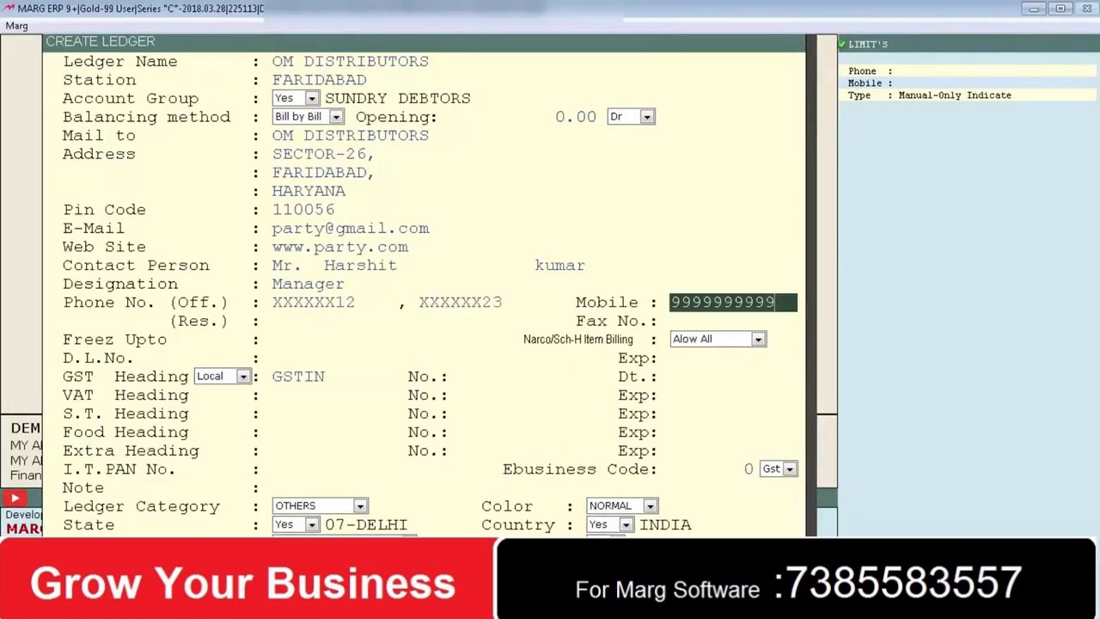
key("Return")
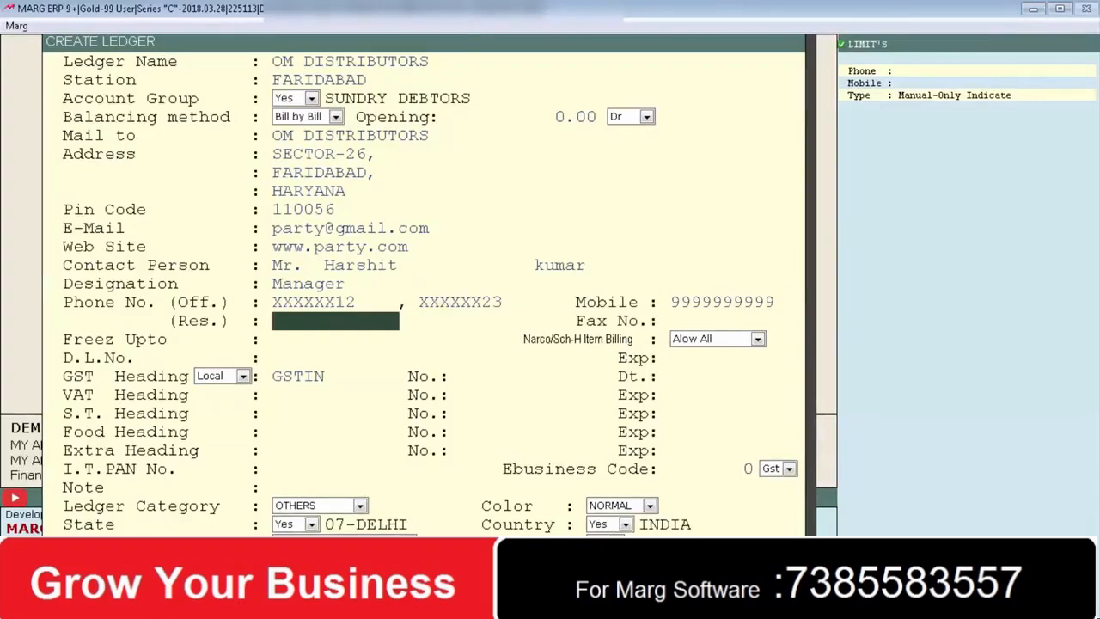
type("XXXXXX56")
key("Return")
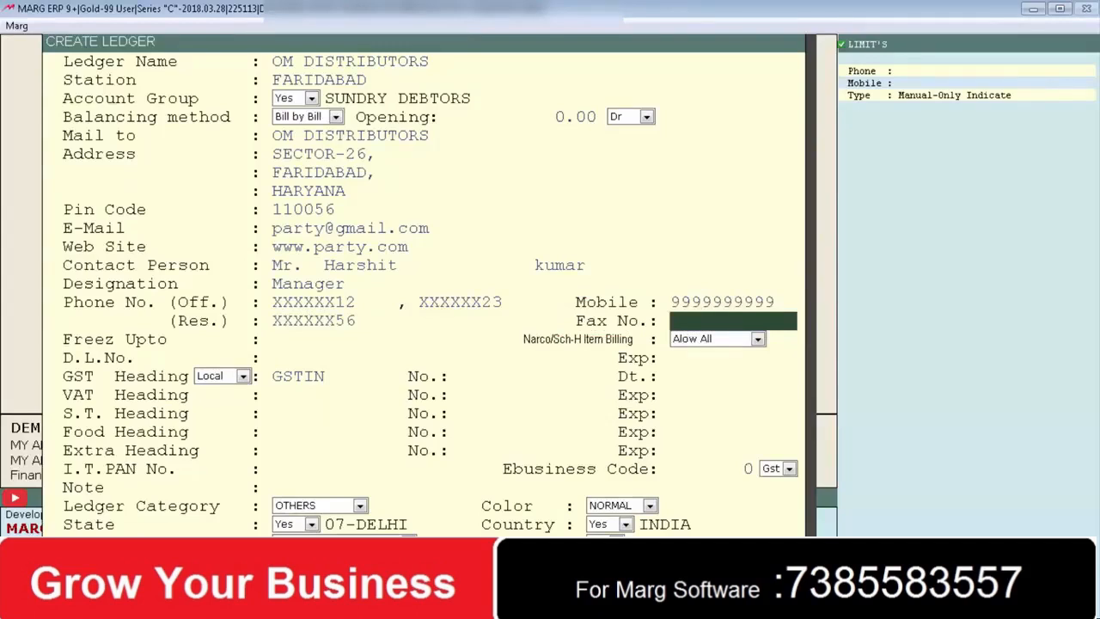
key("Return")
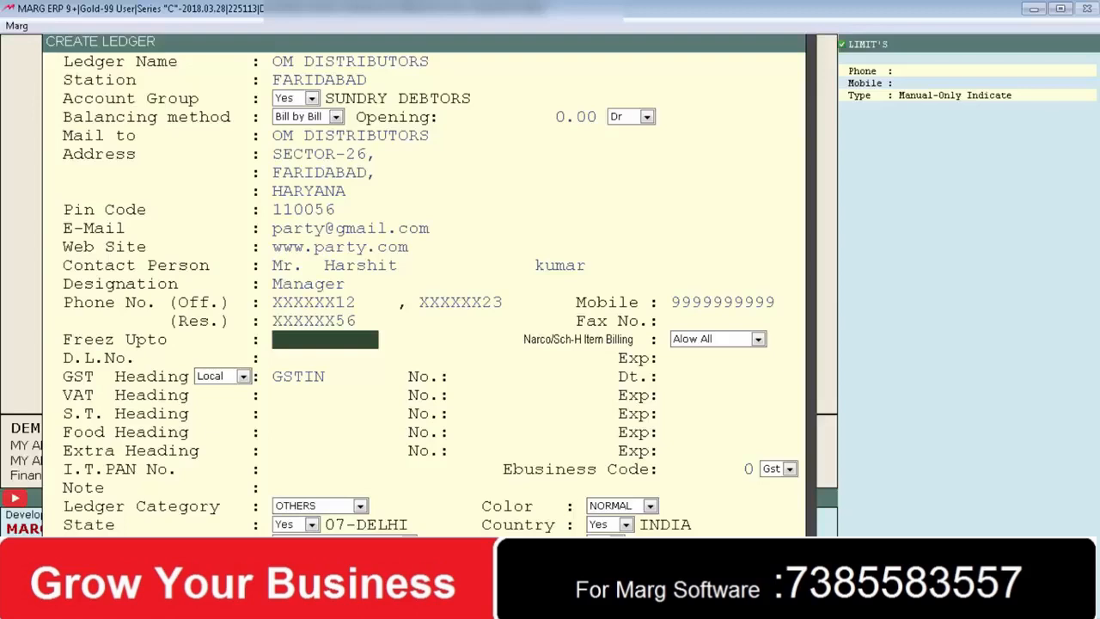
- Confirm freeze-upto date 11-04-2018 and keep Narco/Sch-H item billing at Allow All
key("Return")
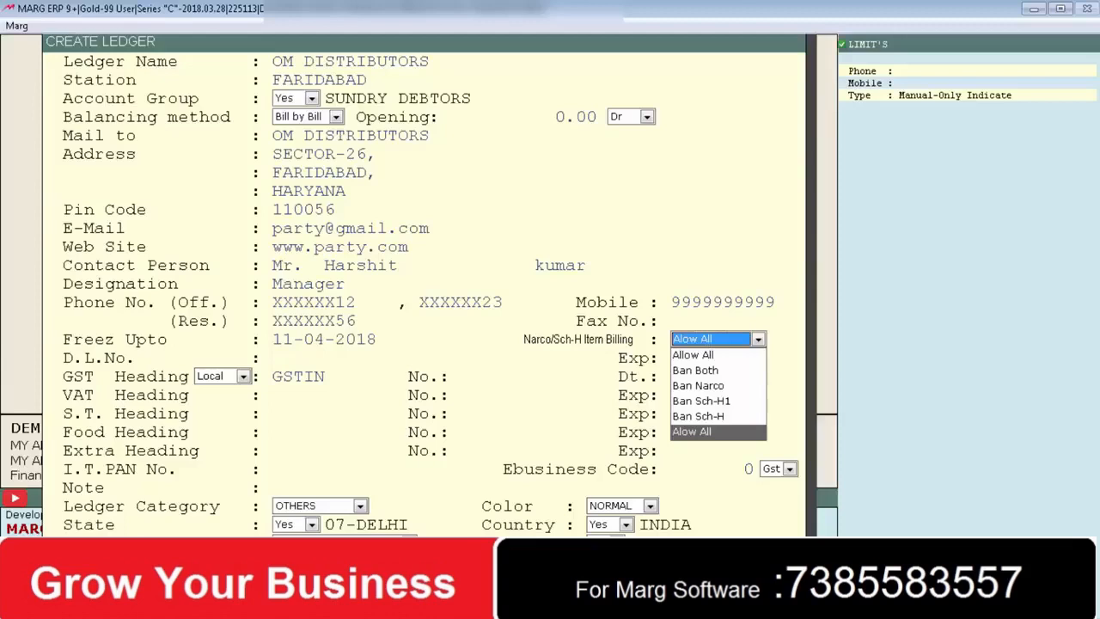
key("Return")
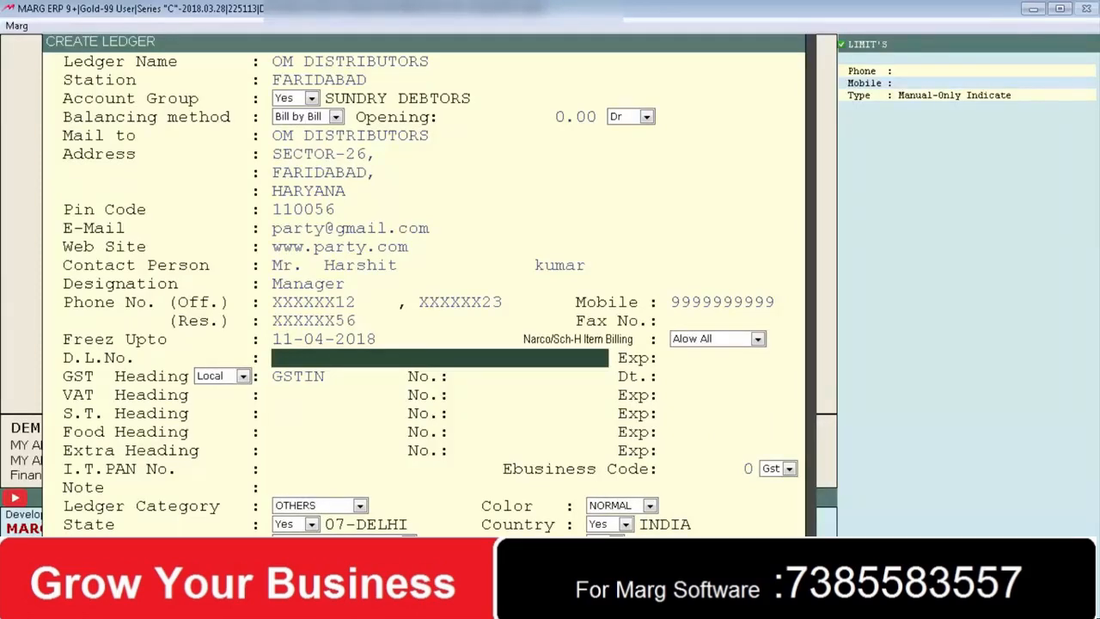
- Enter the party's drug licence number, leaving the licence expiry date empty
type("23 [2023] 20B&21H")
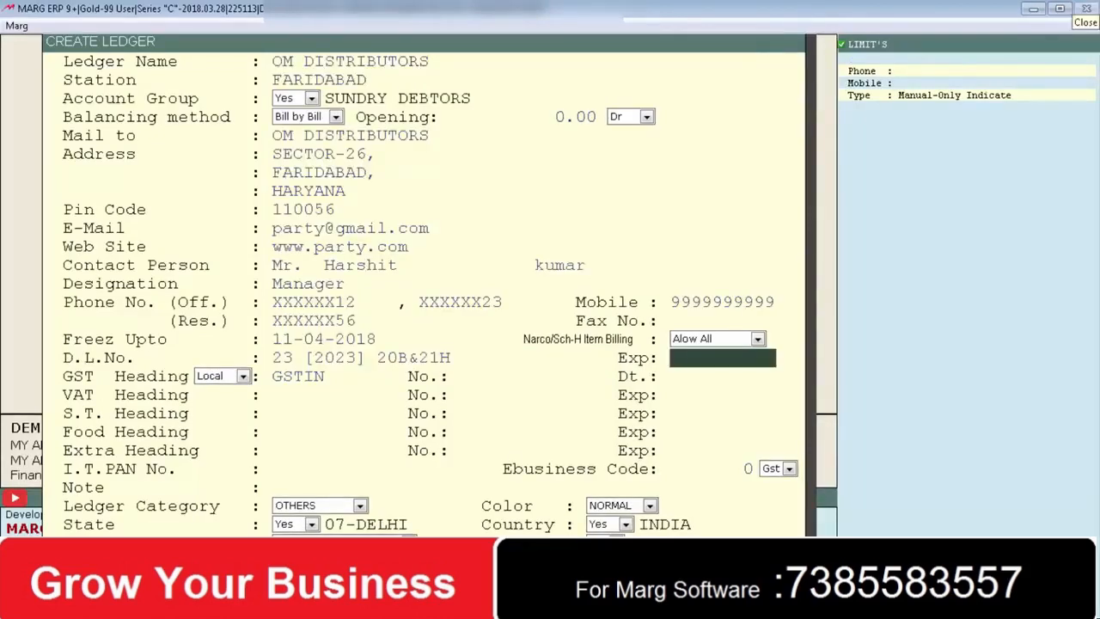
key("Return")
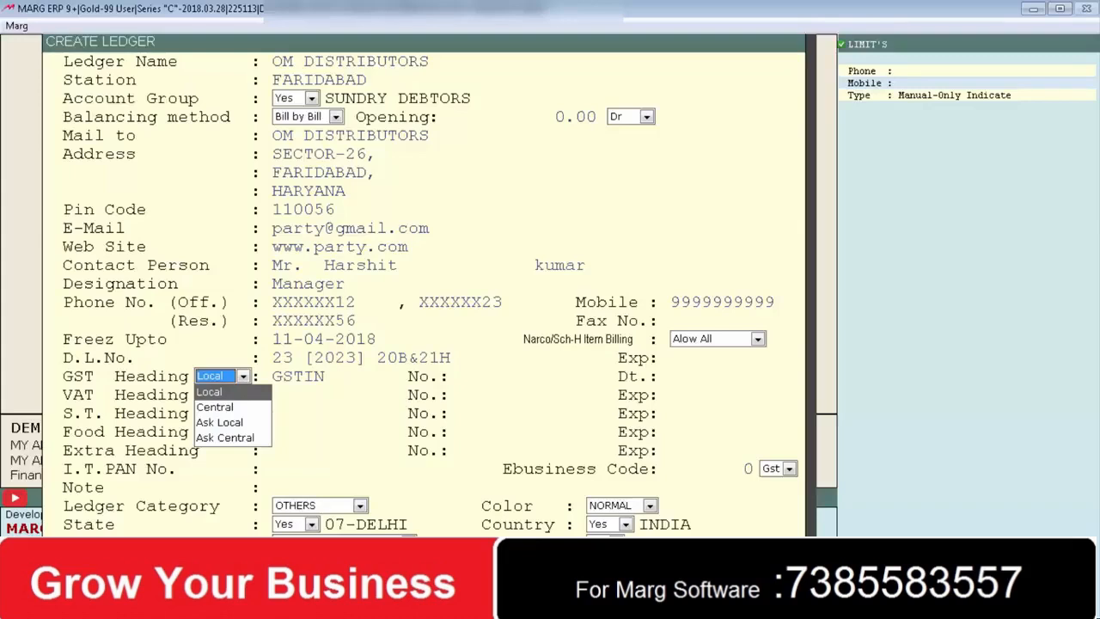
- Keep the GST heading Local, confirm the party's GSTIN and leave the GST date blank
key("Return")
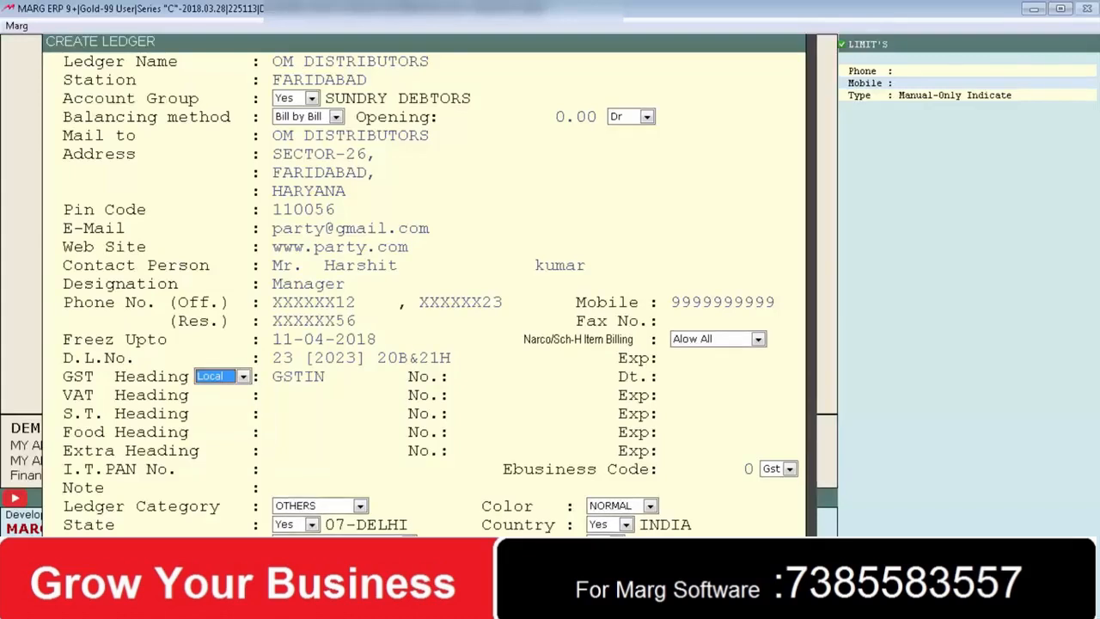
key("space")
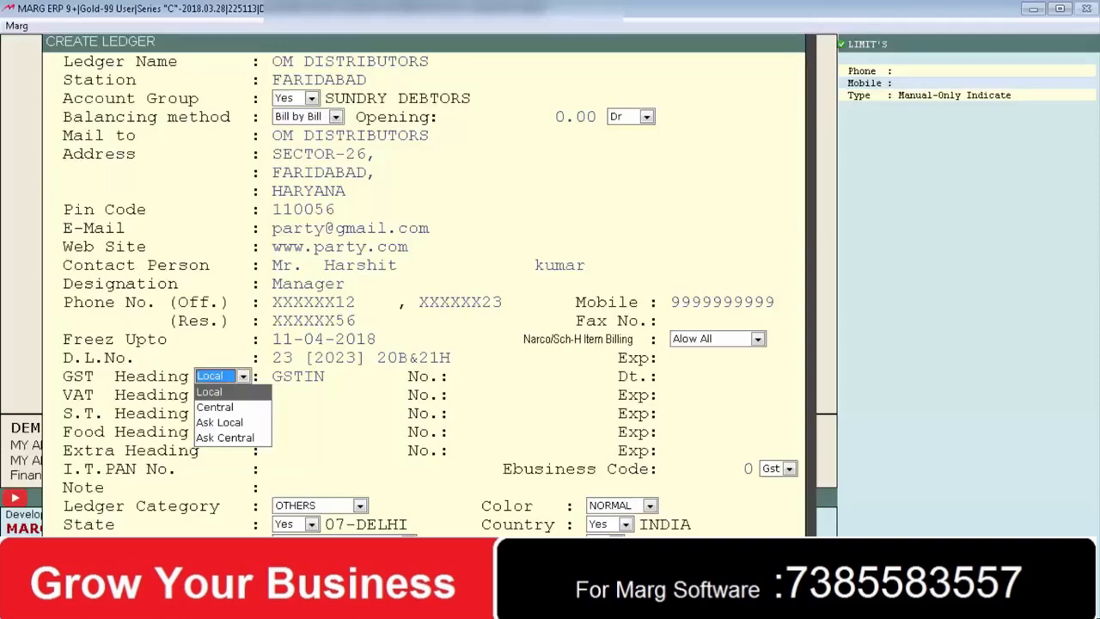
key("Return")
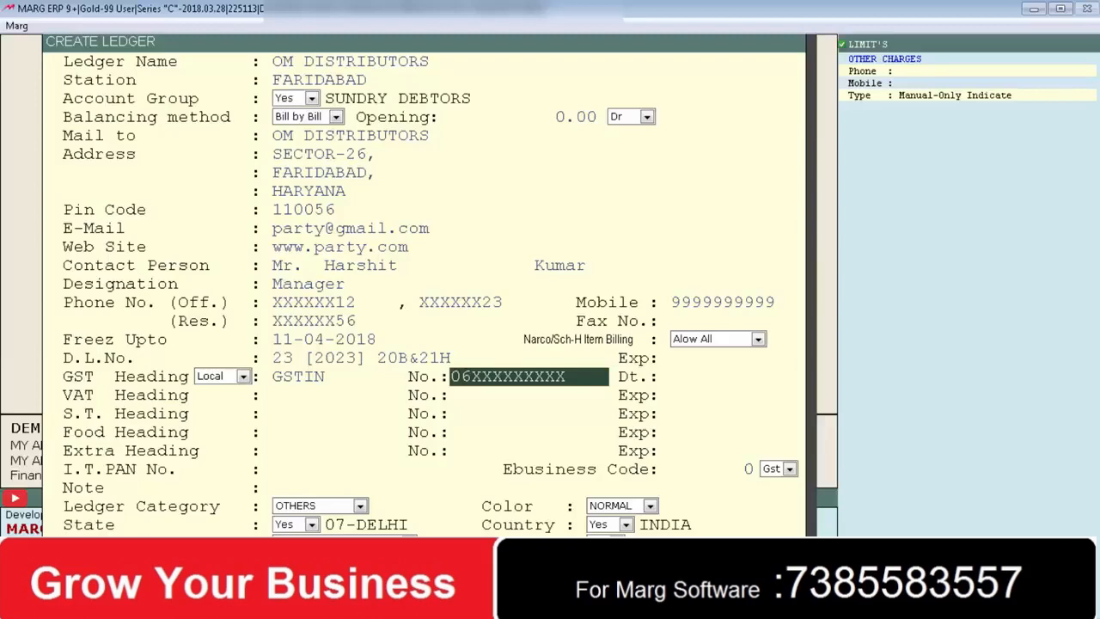
key("Return")
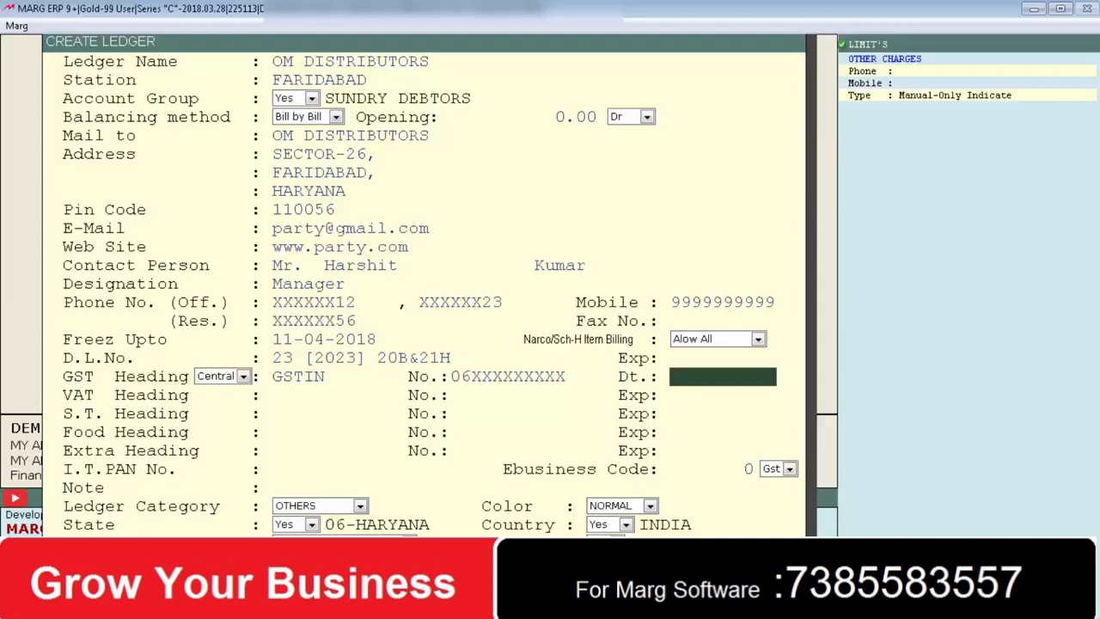
key("Return")
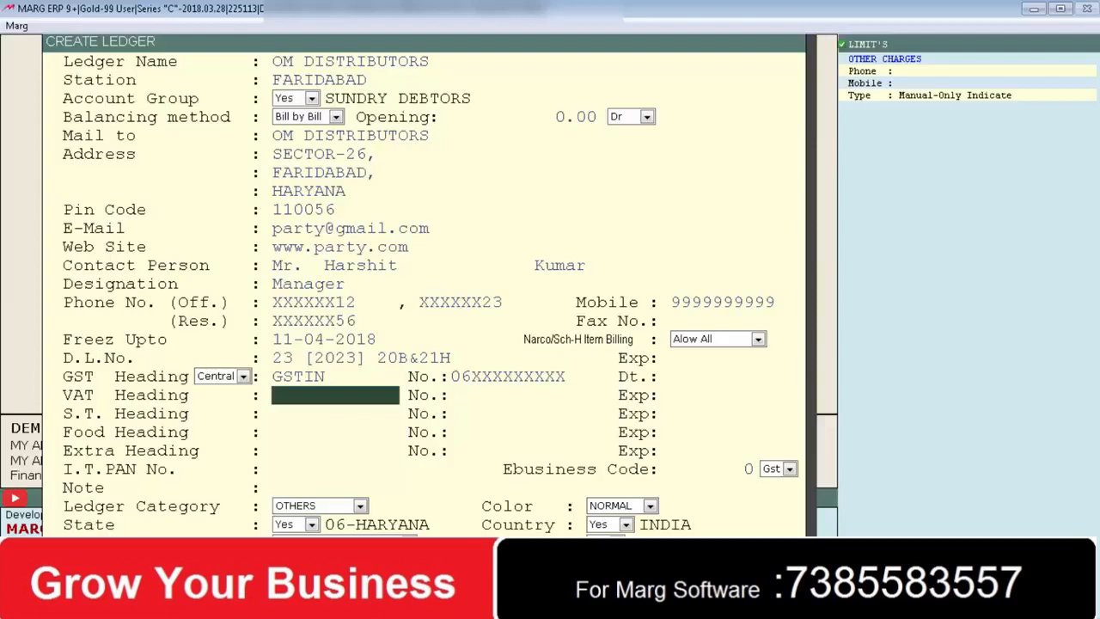
- Label the VAT heading 'TIN NO .' and leave the VAT number empty
type("TIN NO .")
key("Return")
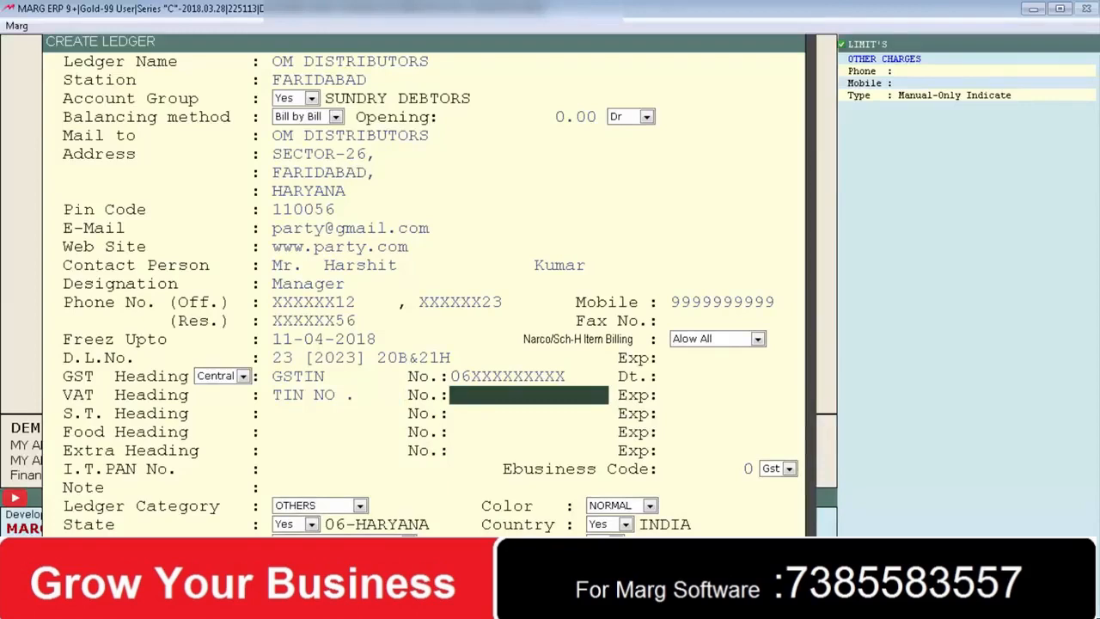
key("Return")
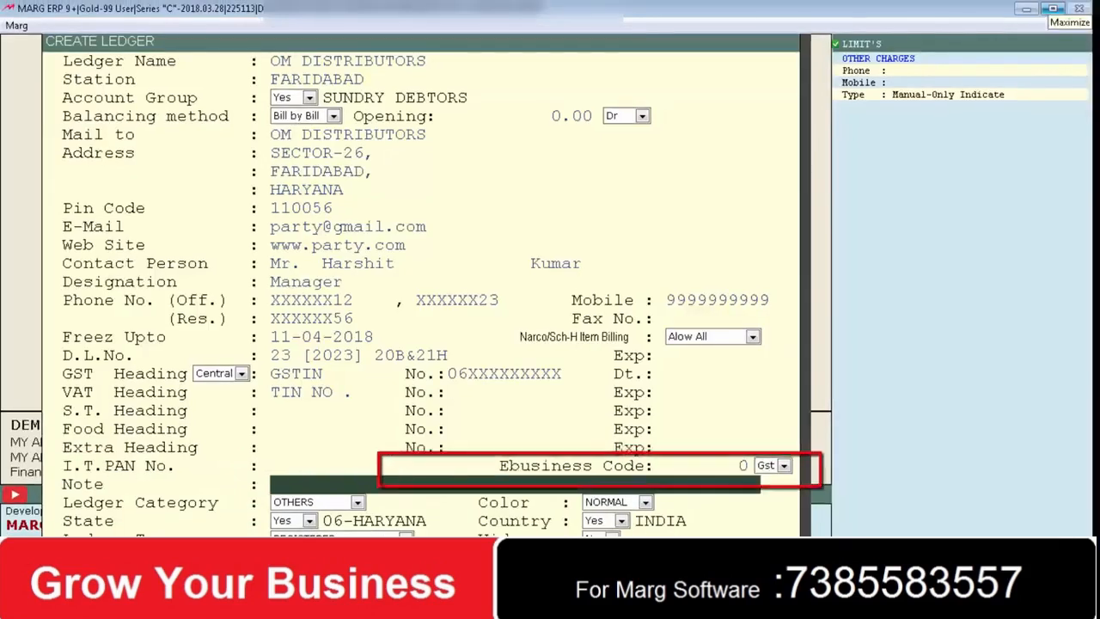
- Type SPECIAL SCHEME APPLY into the ledger's Note field
key("Return")
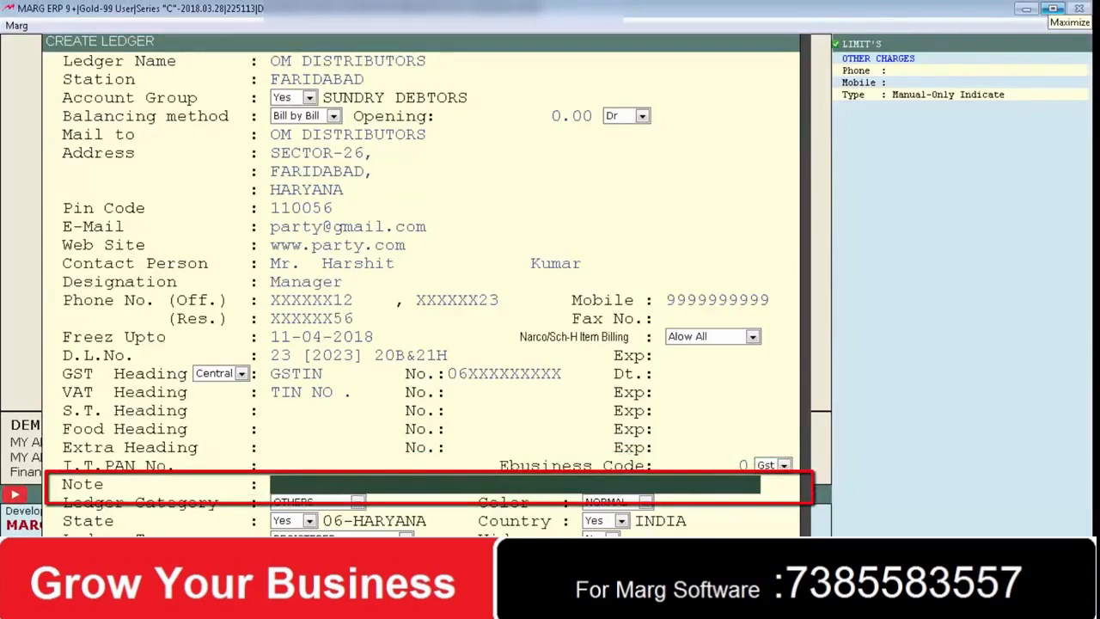
type("SPECIAL SCHEME APPLY")
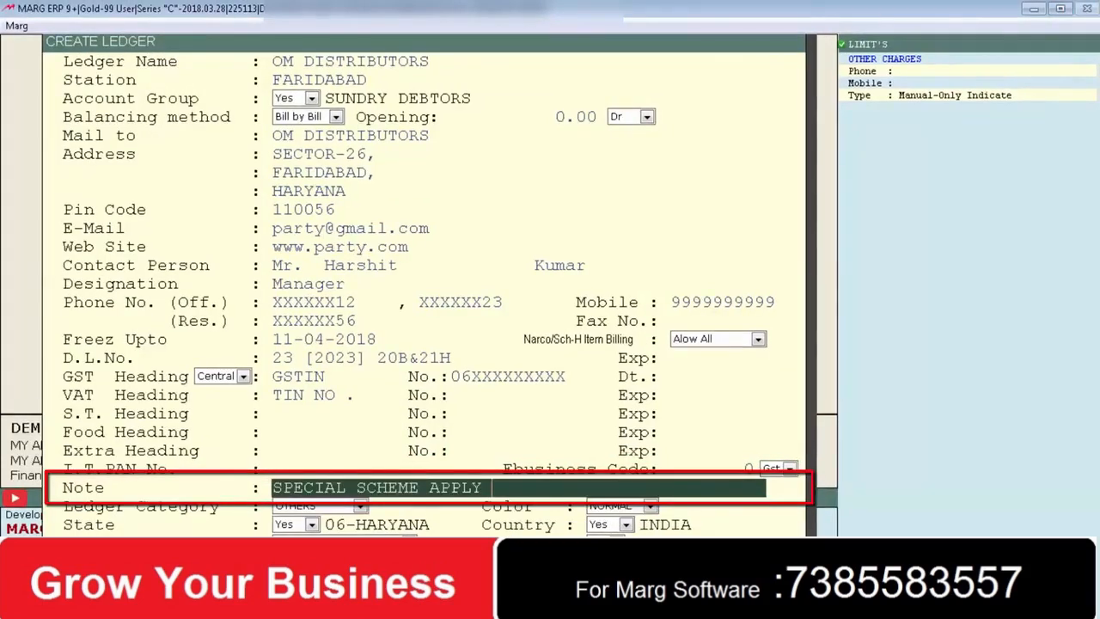
key("Return")
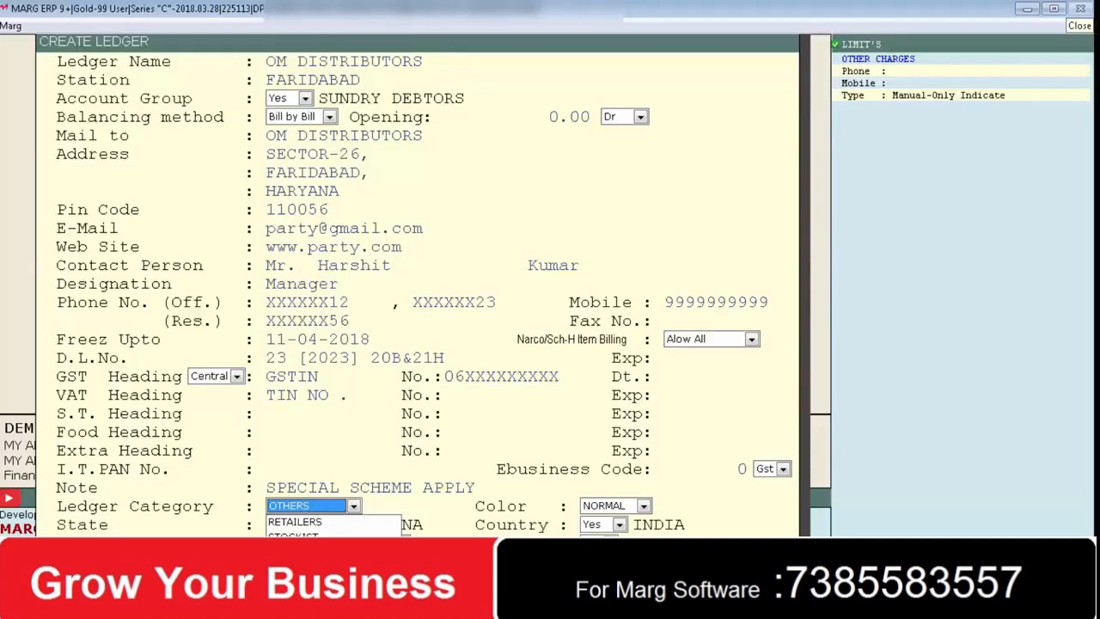
- Accept OTHERS as ledger category and keep the ledger colour NORMAL
key("Return")
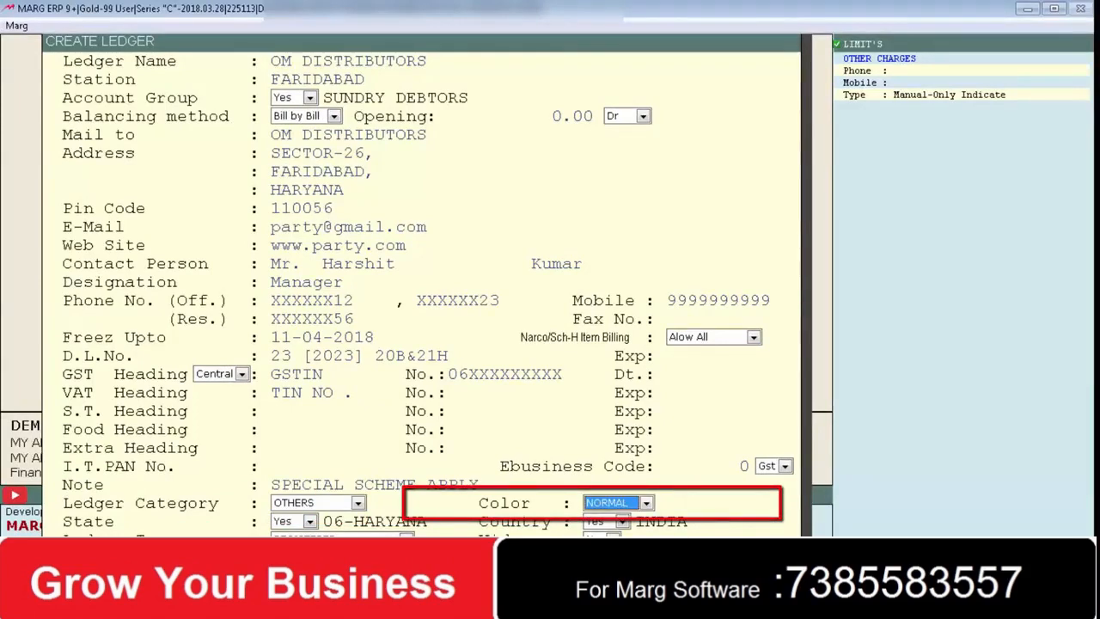
key("space")
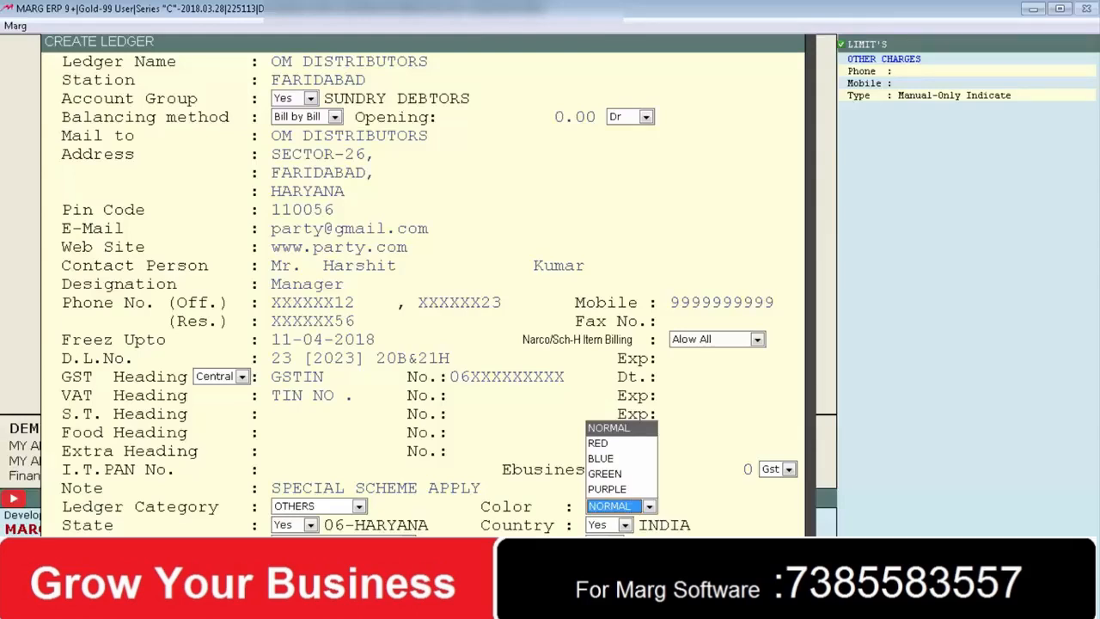
key("Return")
key("Return")
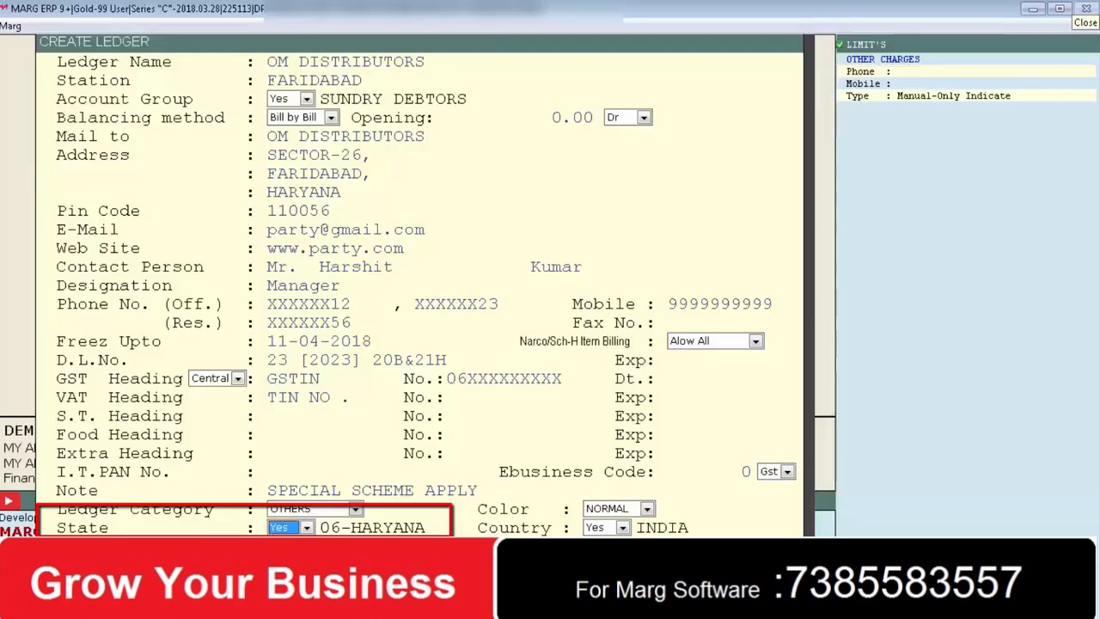
- Set the party's state to 06-HARYANA and country to INDIA, making the GST heading Local
key("Return")
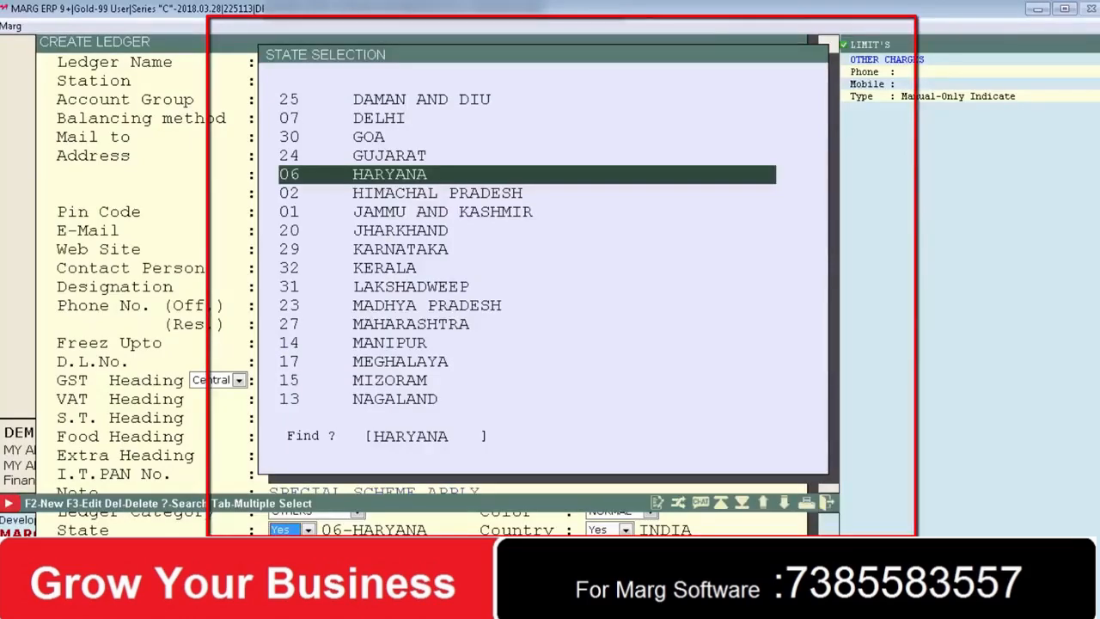
key("Return")
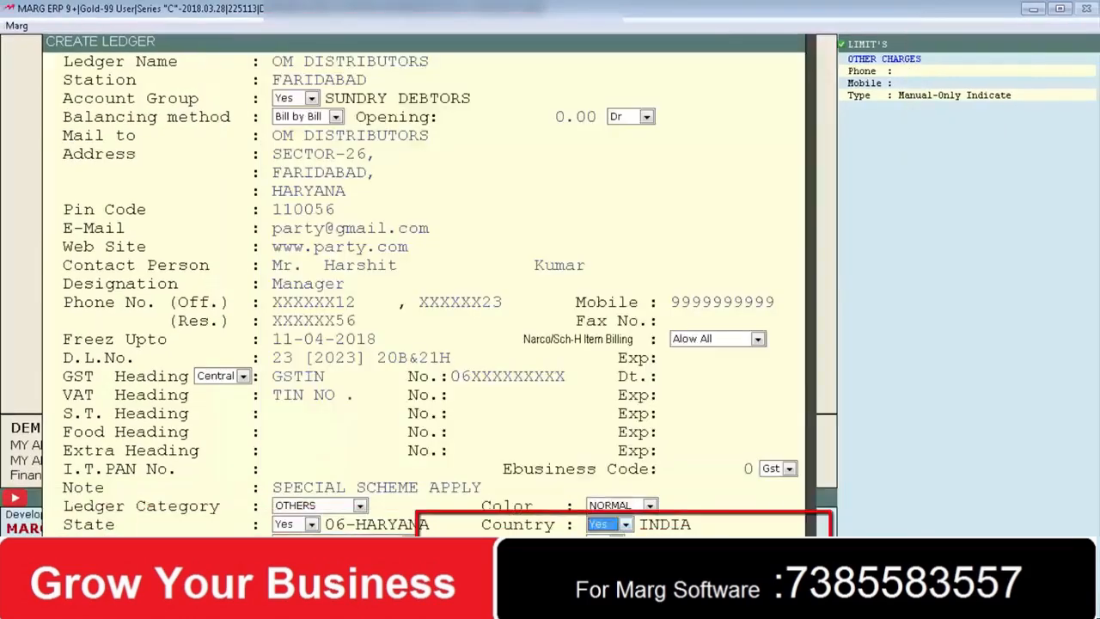
key("Return")
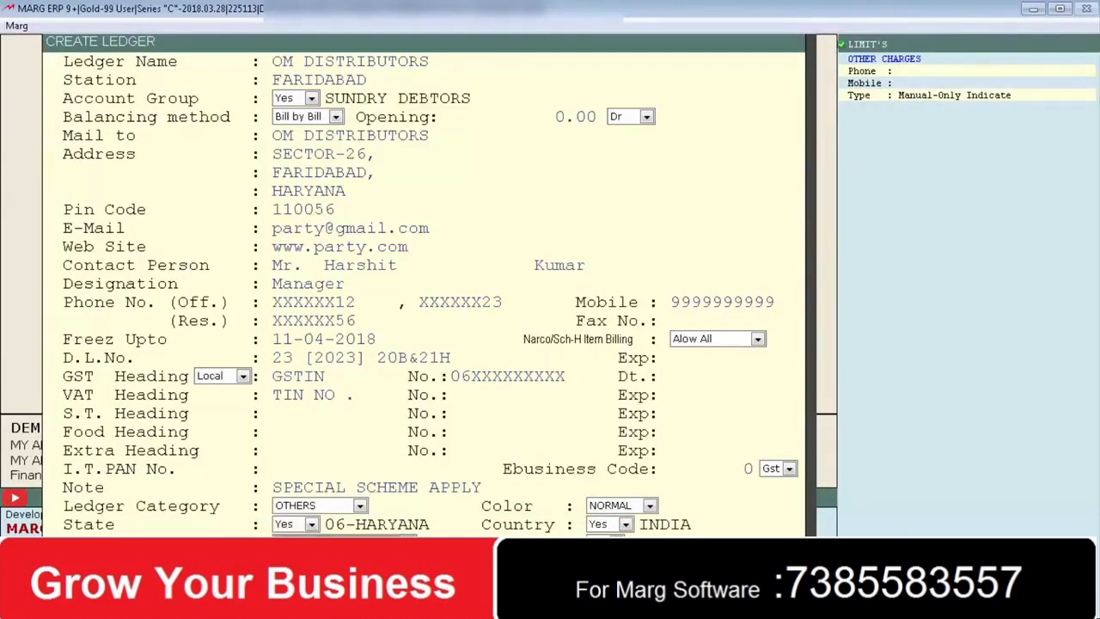
- Choose REGISTERED as the OM DISTRIBUTORS ledger's GST registration type
key("space")
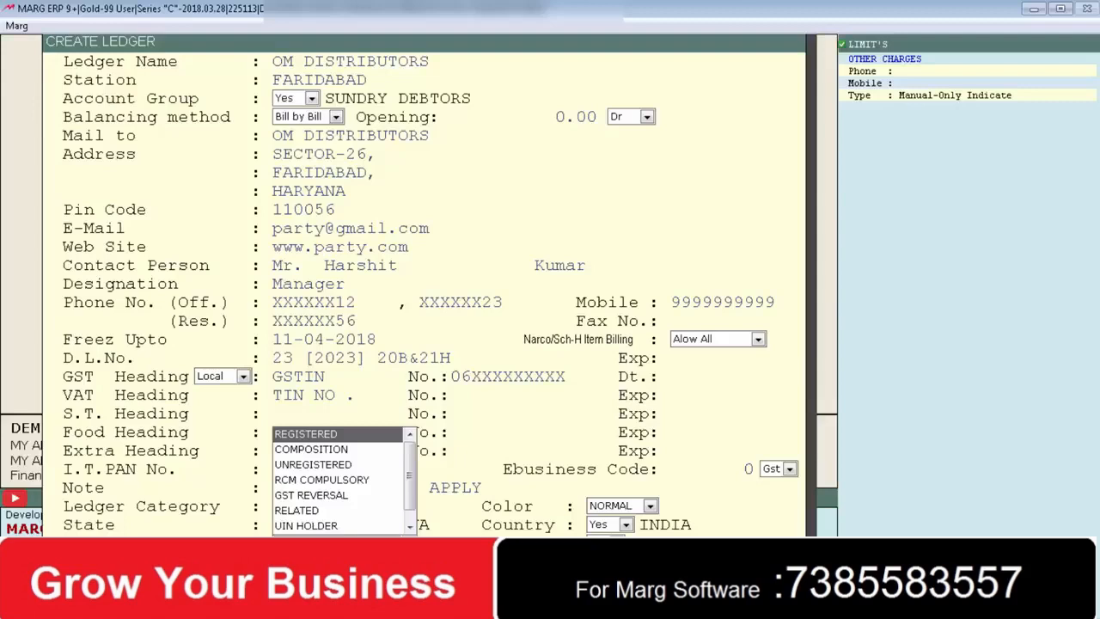
key("Return")
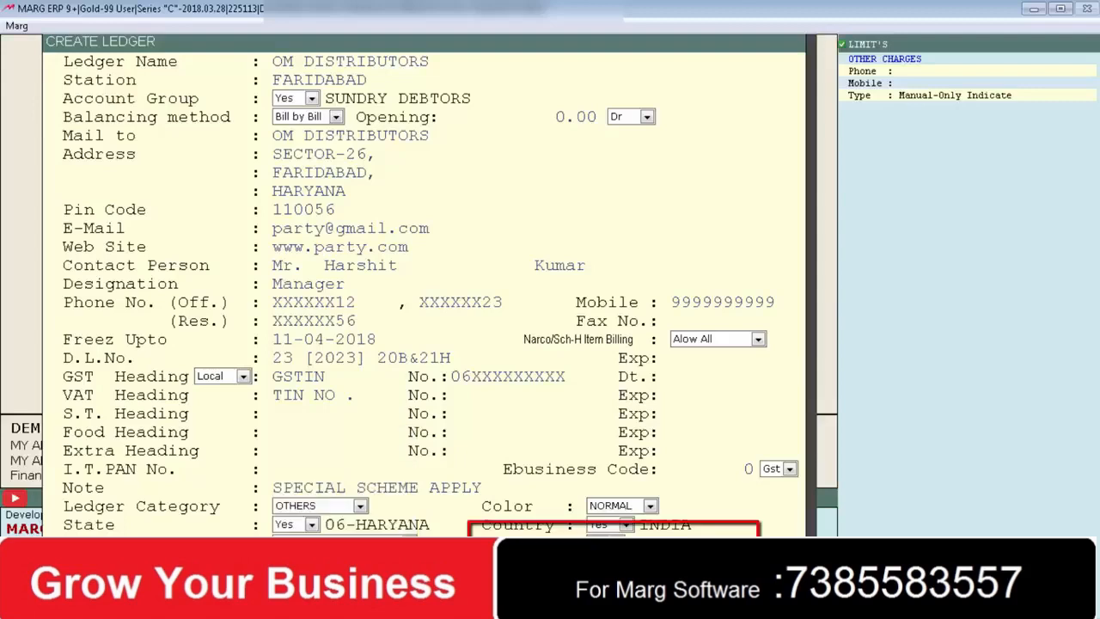